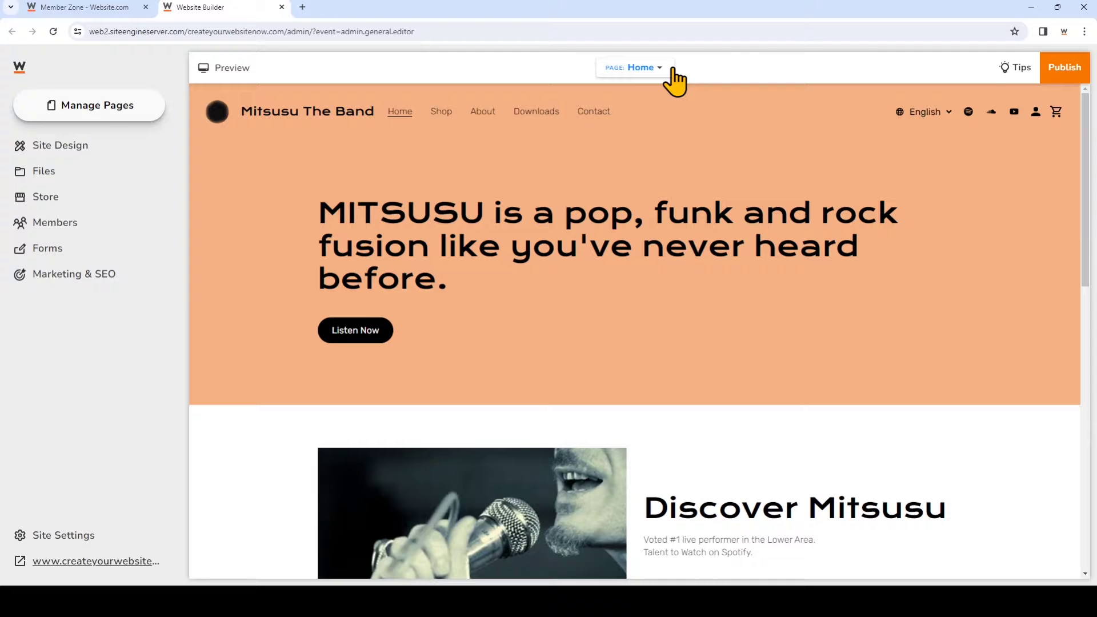
Switch the editor from the Home page to the Downloads page using the page list
click(673, 75)
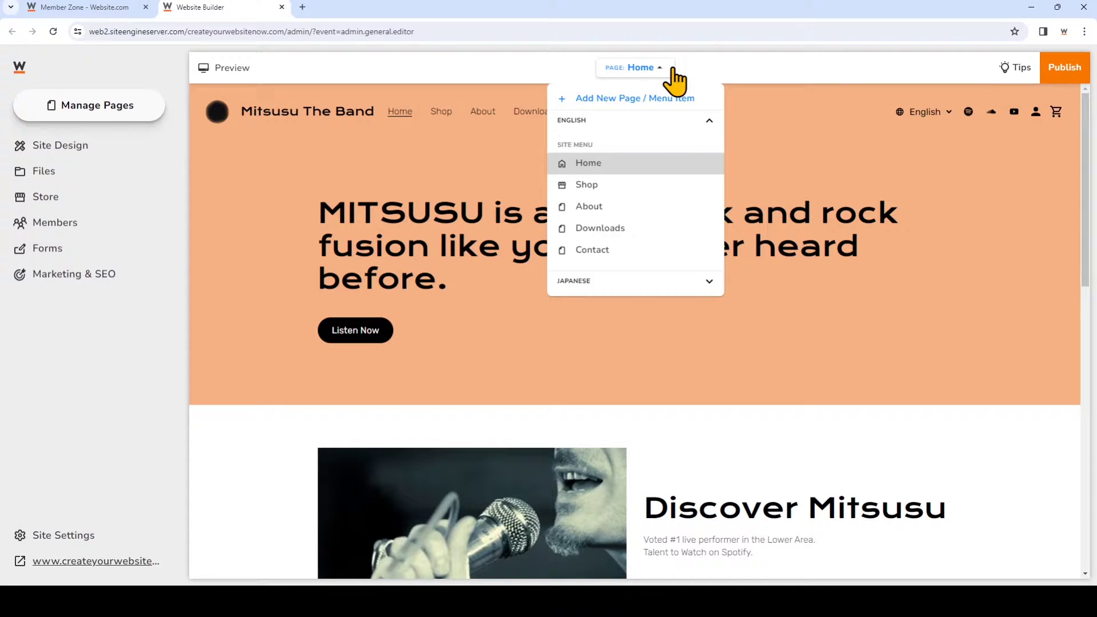
click(658, 229)
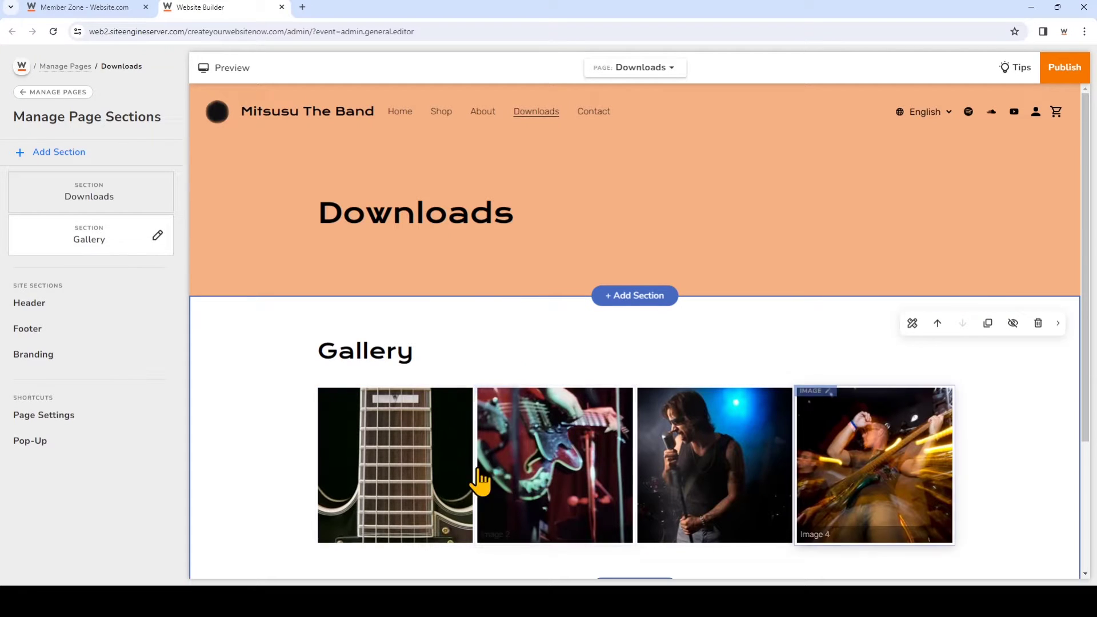
click(403, 489)
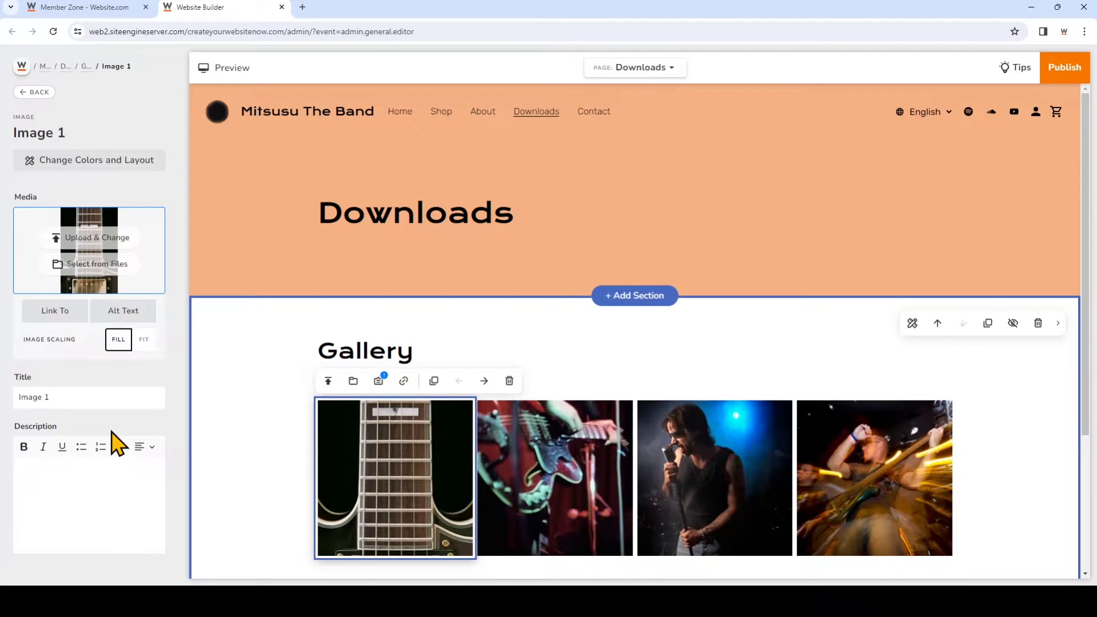
scroll(211, 448, down, 3)
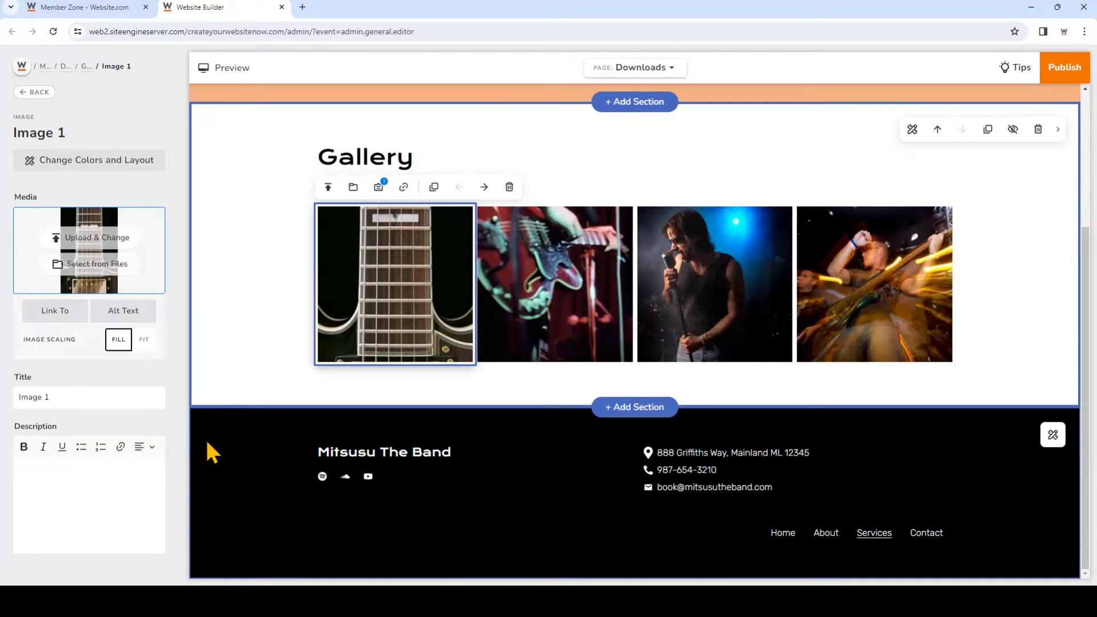
scroll(710, 335, up, 3)
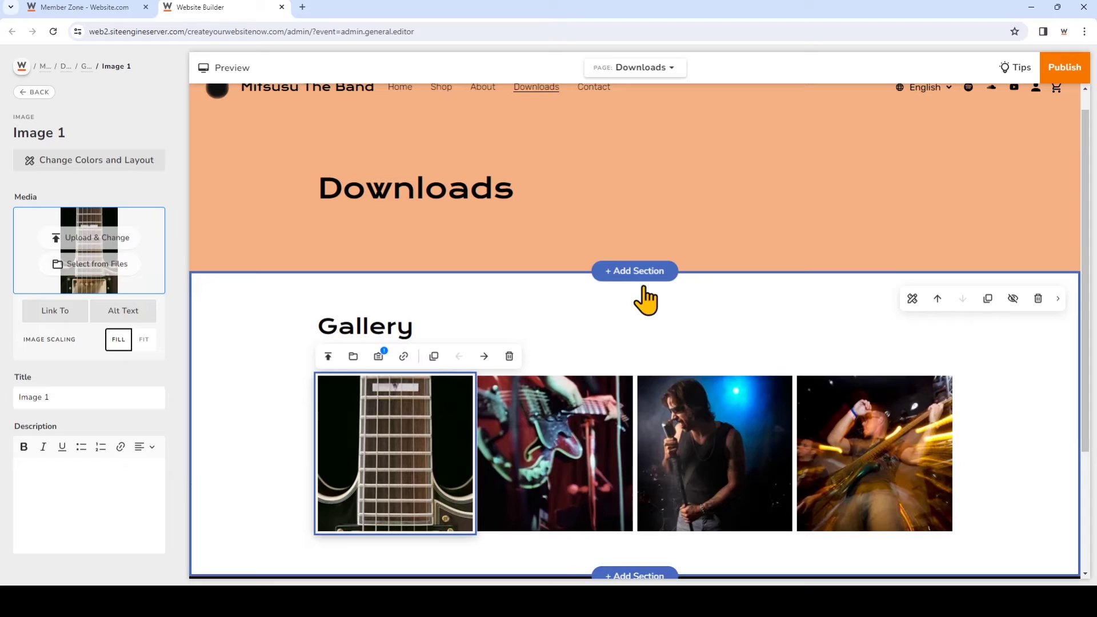
scroll(693, 369, down, 2)
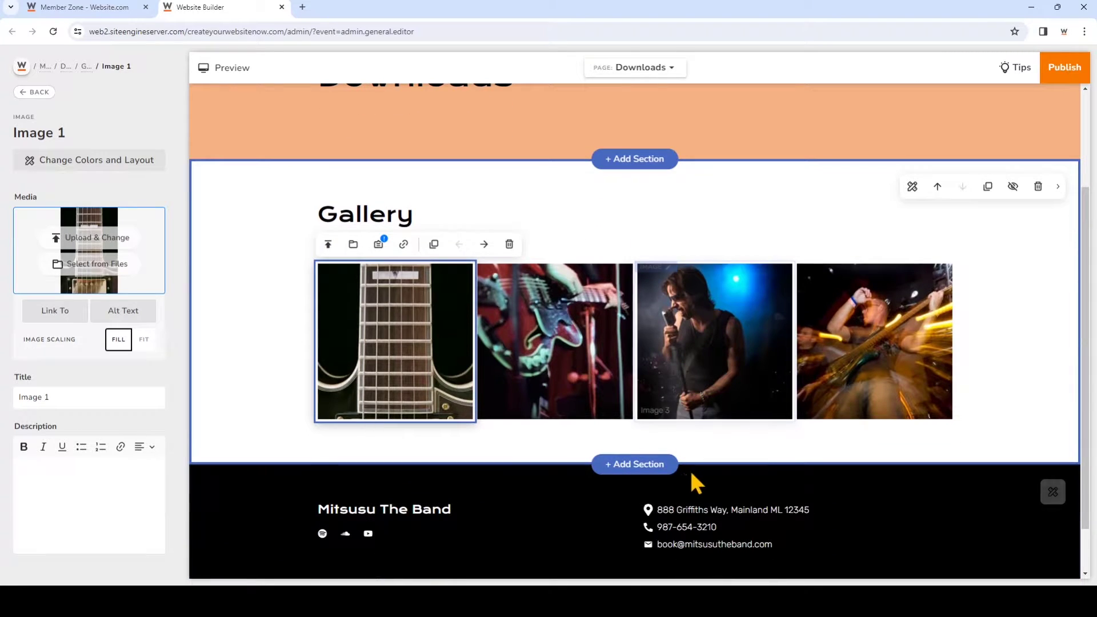
Add a three-card Services section below the Gallery, then select the Quality Products LEARN MORE button
click(652, 465)
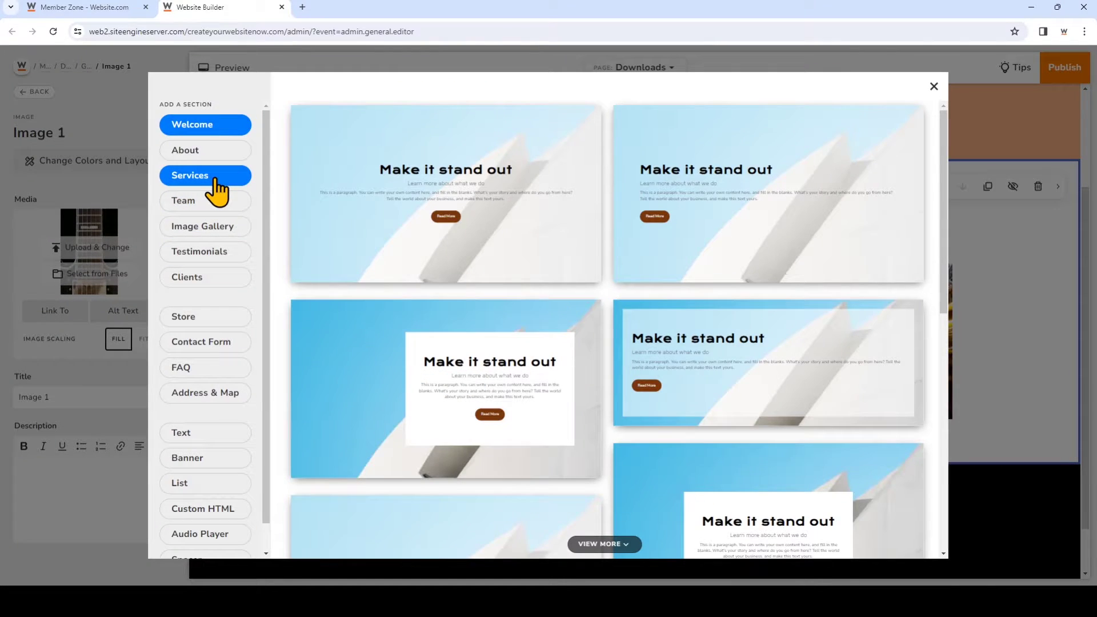
click(216, 182)
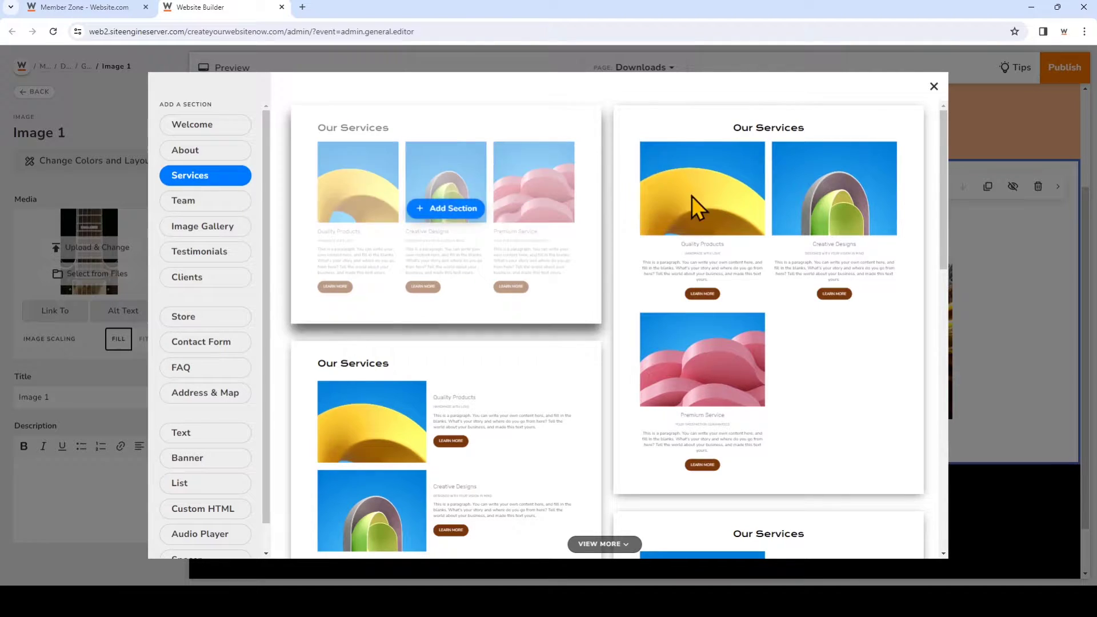
scroll(731, 432, down, 4)
scroll(729, 429, down, 3)
scroll(729, 428, up, 7)
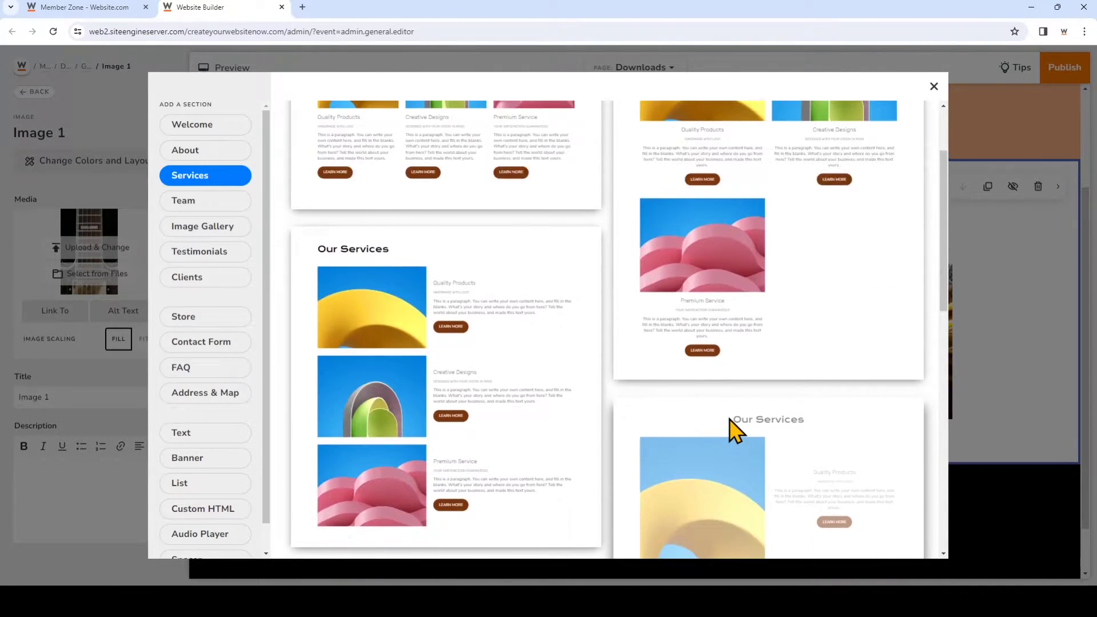
click(446, 208)
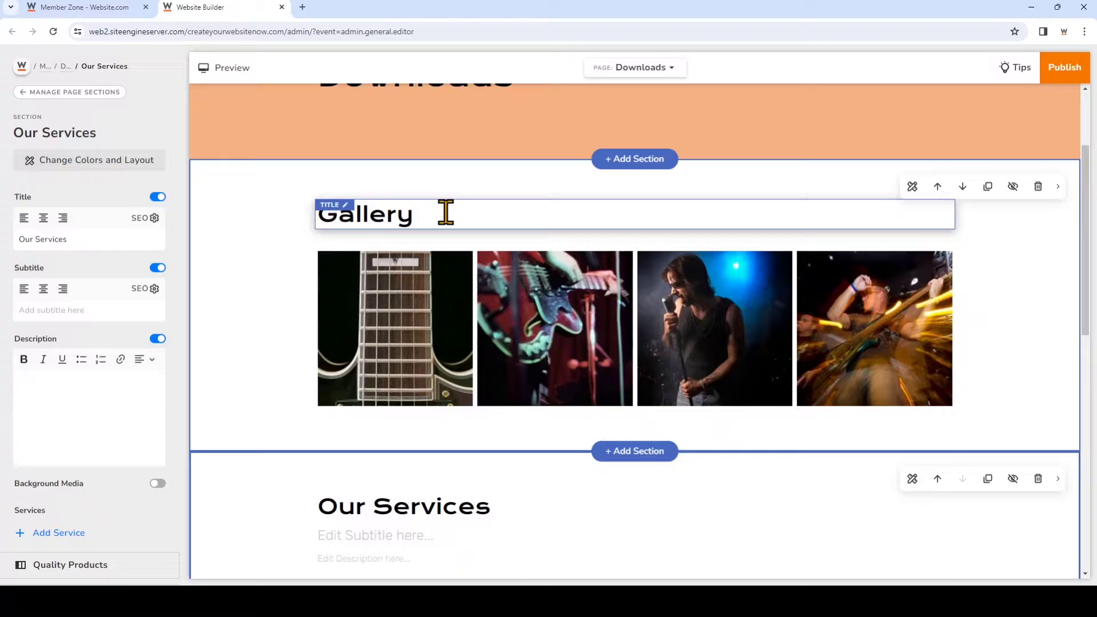
scroll(444, 229, down, 3)
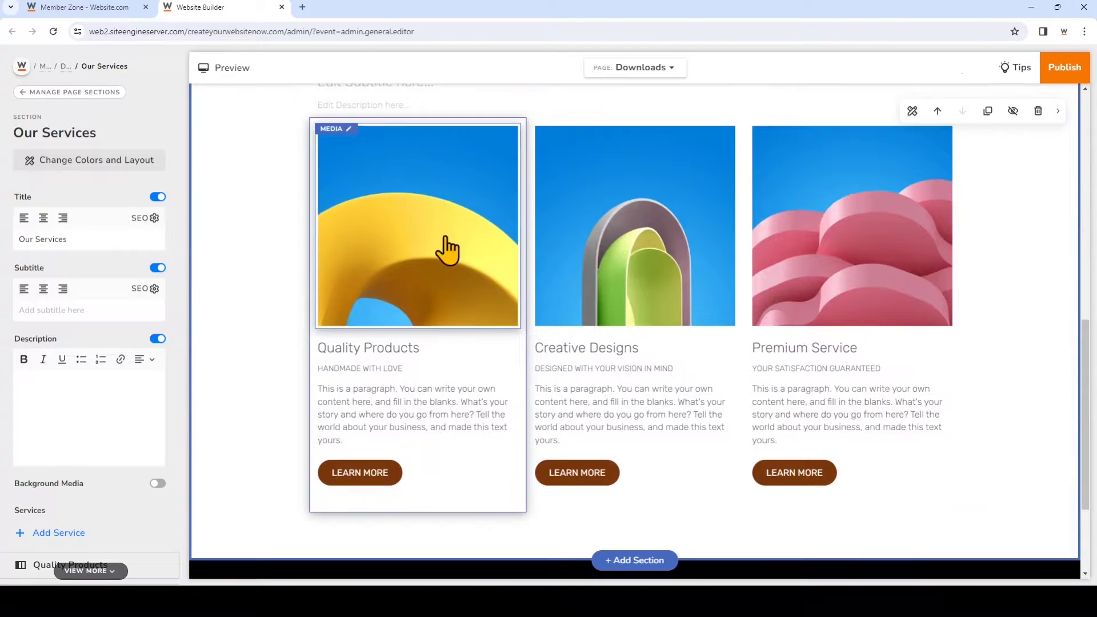
click(362, 487)
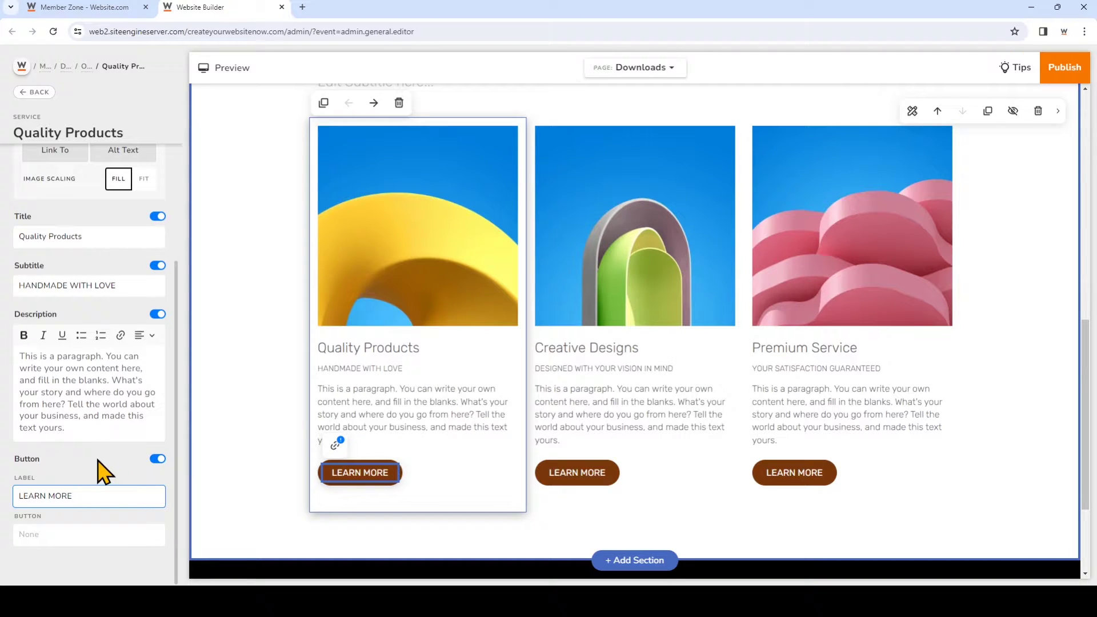
Link the Quality Products LEARN MORE button to download the Mitsusu Track 1 file
click(60, 539)
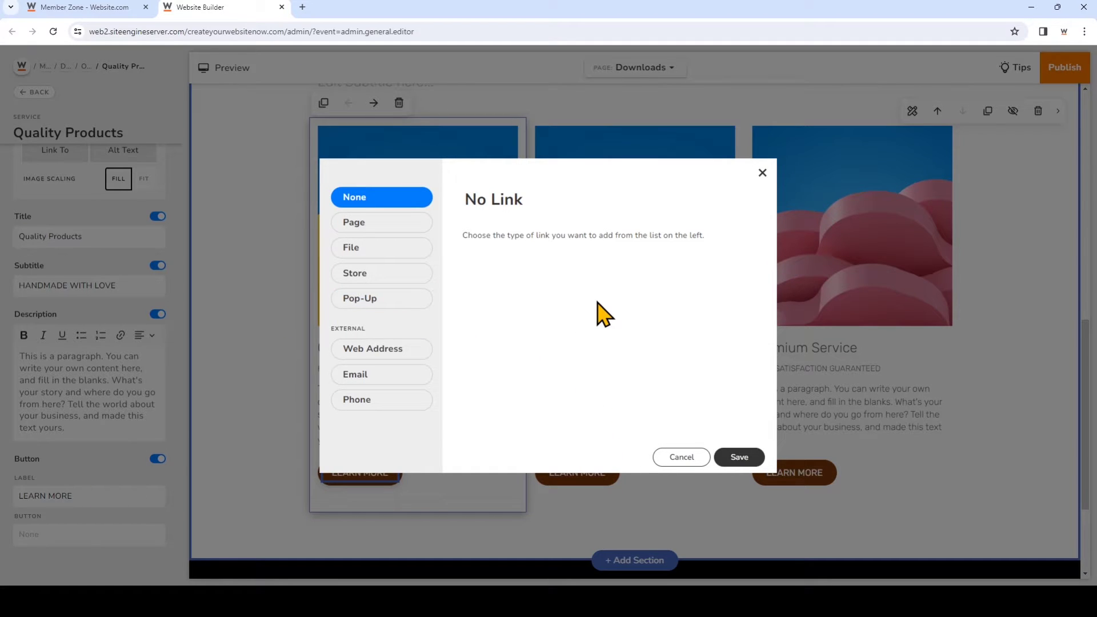
click(420, 266)
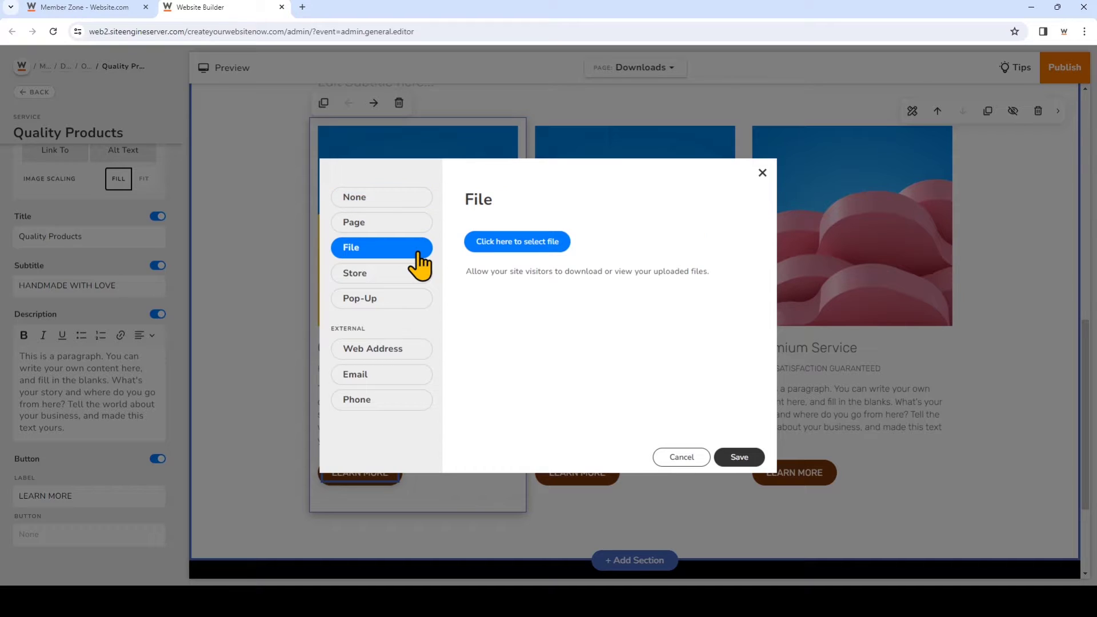
click(530, 263)
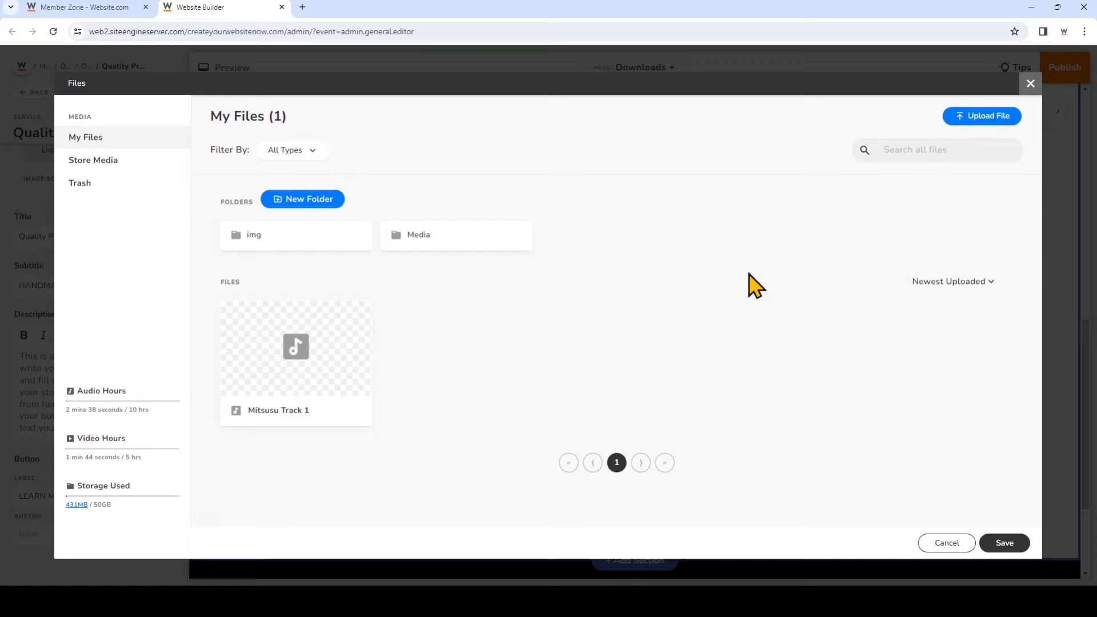
click(335, 366)
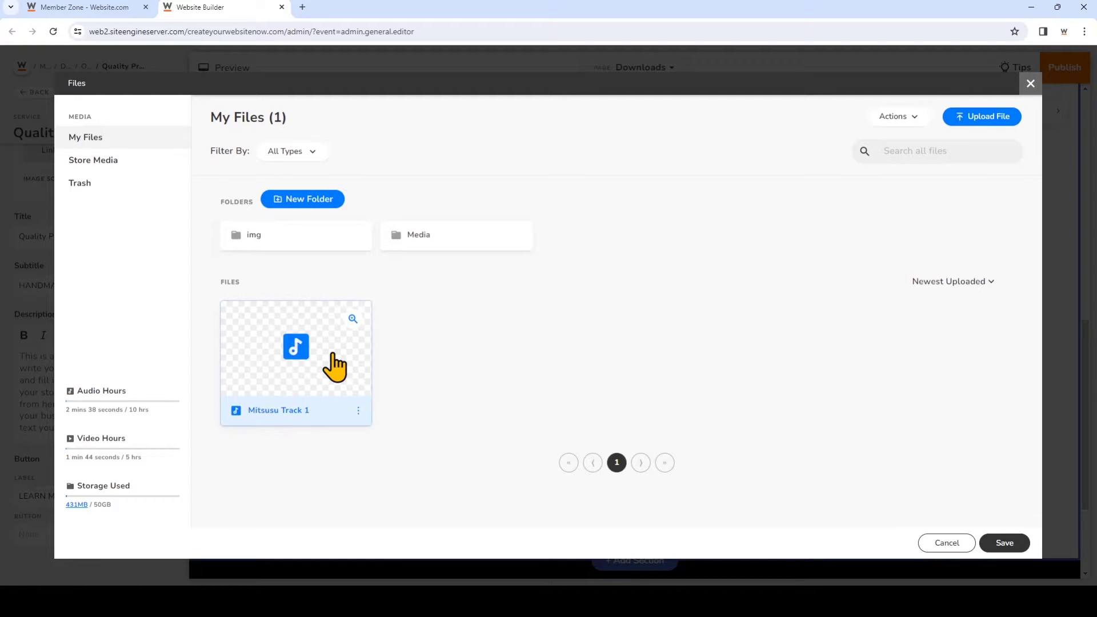
click(1002, 543)
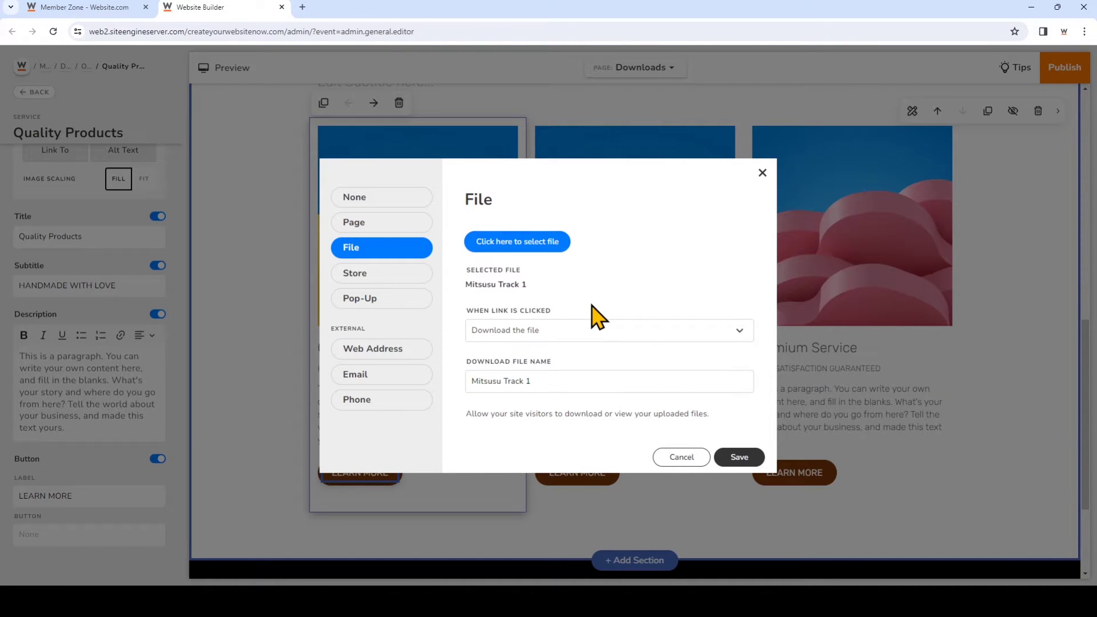
click(568, 332)
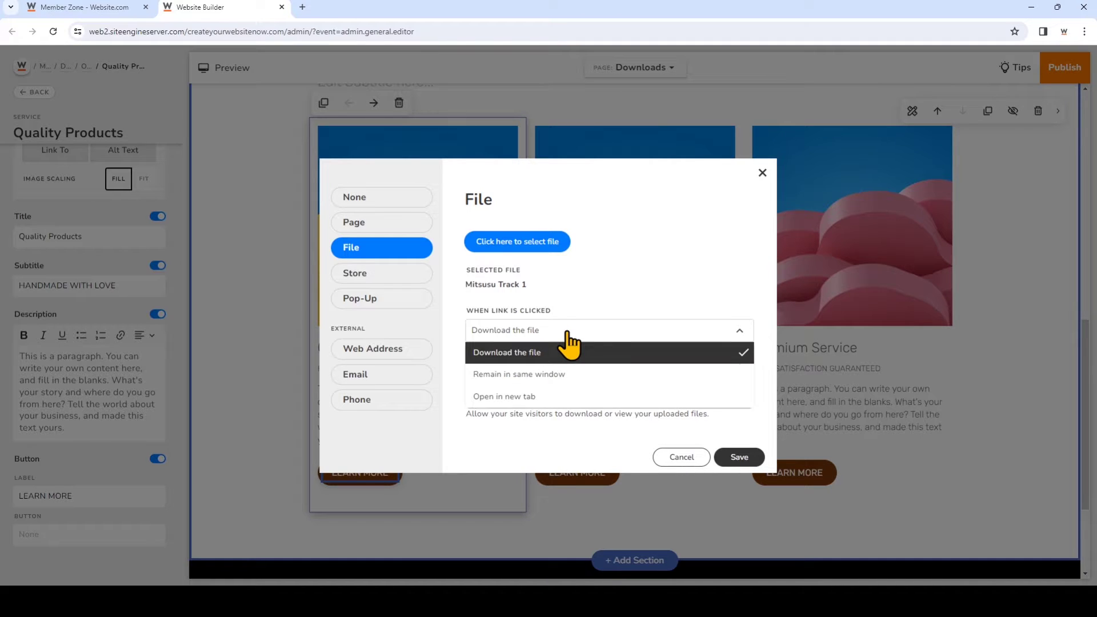
click(569, 348)
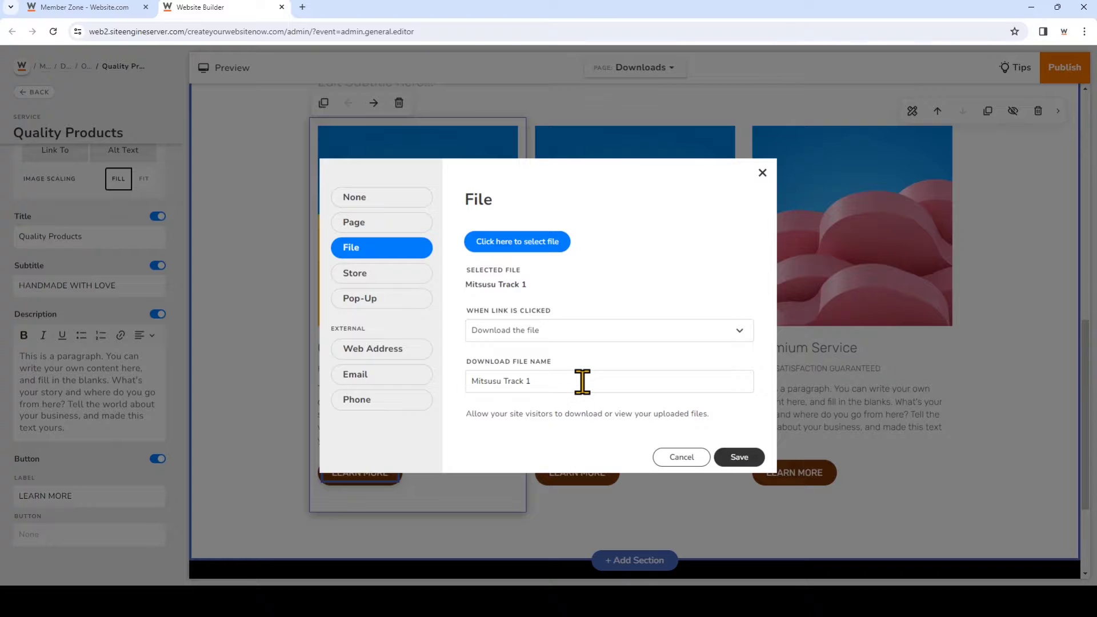
click(741, 458)
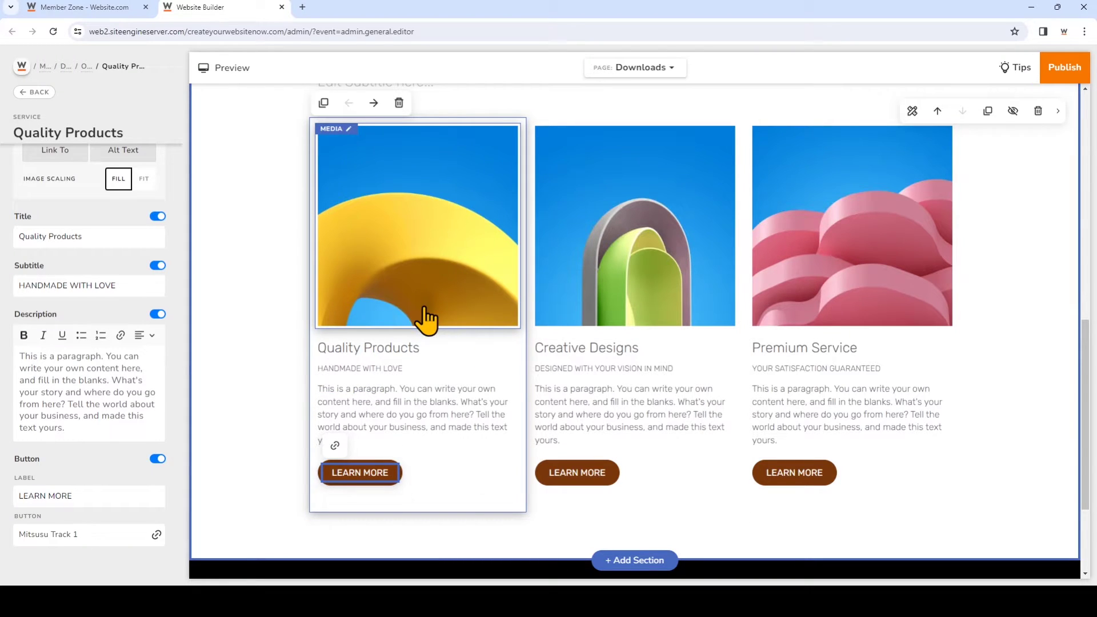
Retitle the first card 'Download Track 1' with description 'Click the link to download our first track.'
click(383, 350)
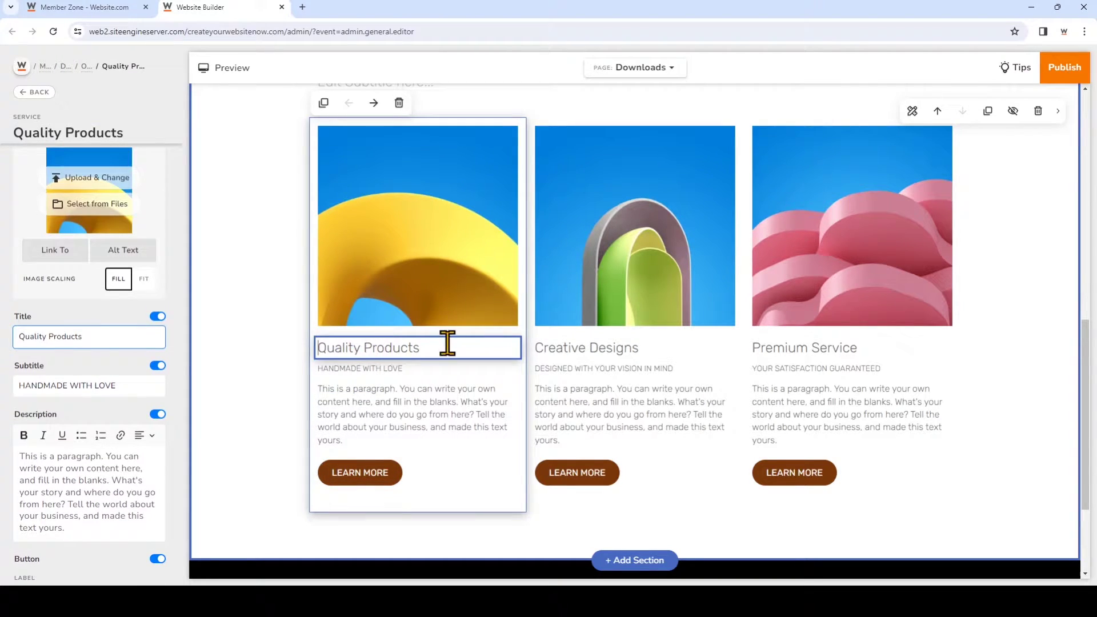
drag(447, 343, 301, 346)
text(Download Track 1)
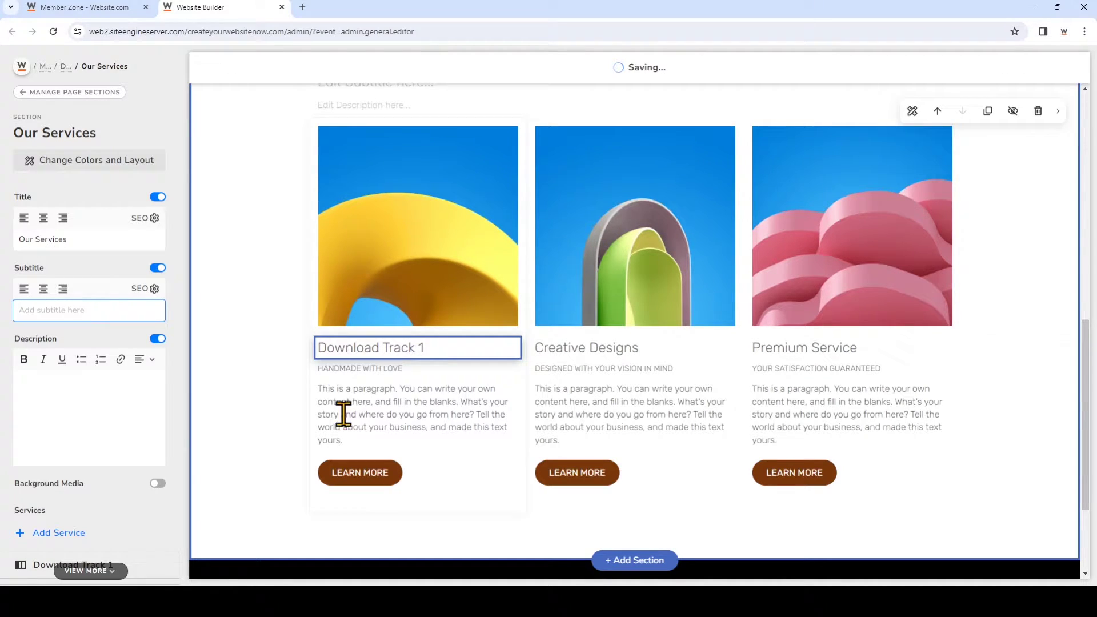
click(367, 435)
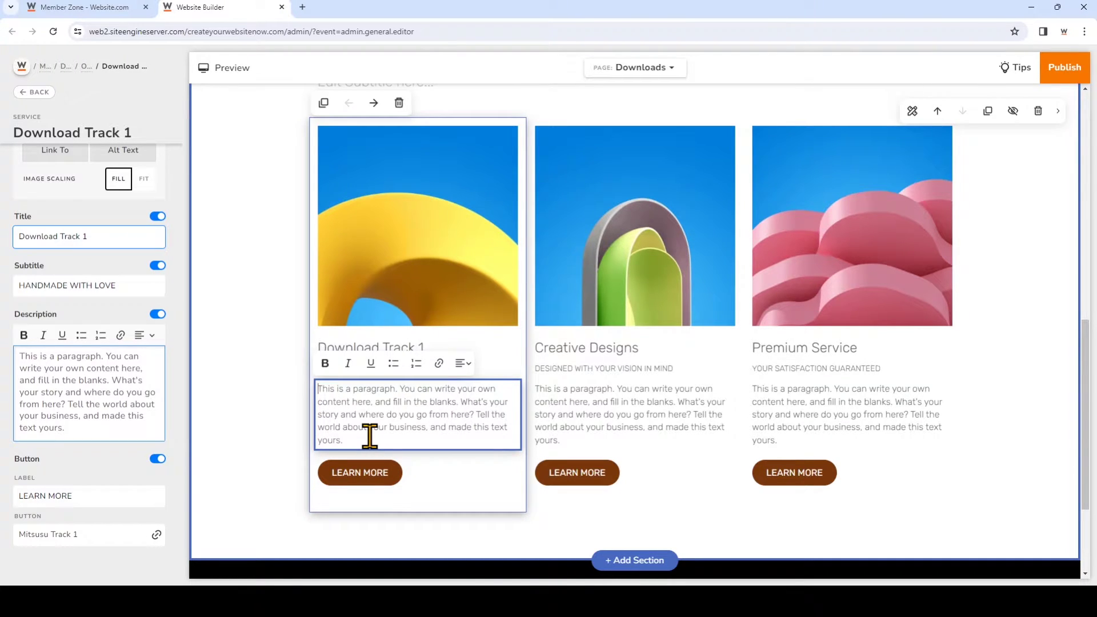
drag(370, 436, 310, 393)
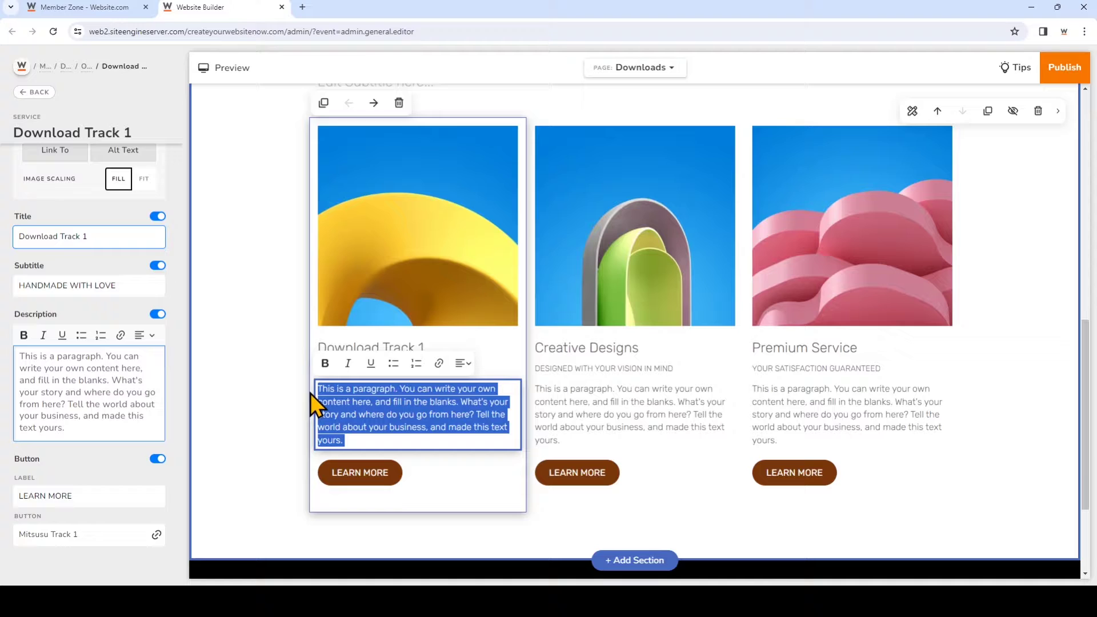
text(Click the link to download our first track.)
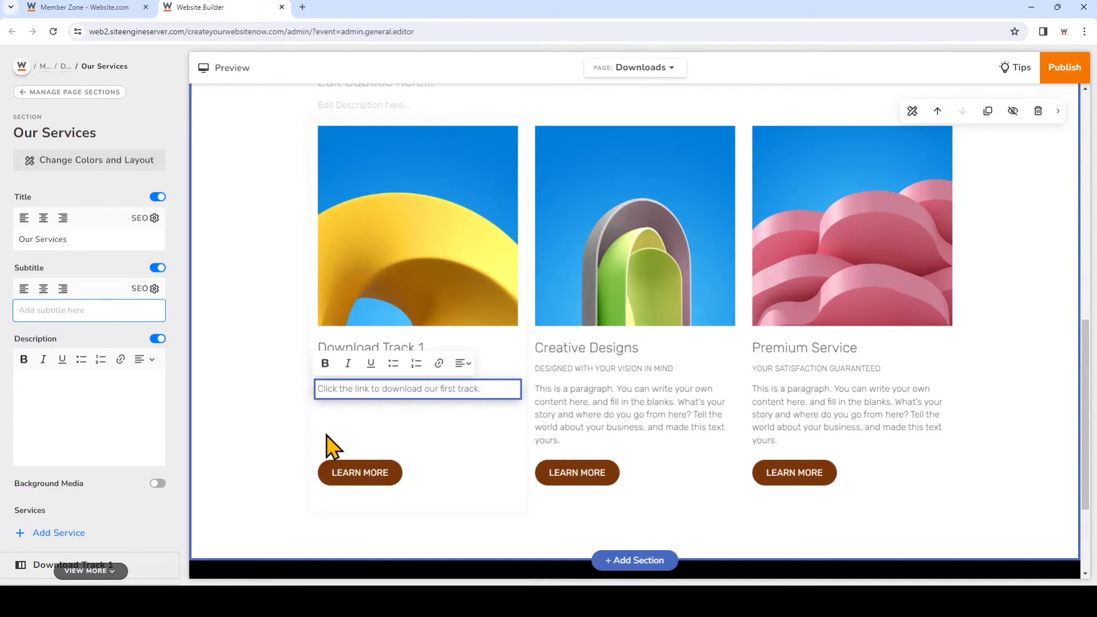
Change the first card's button label from LEARN MORE to 'Download Track 1'
click(362, 482)
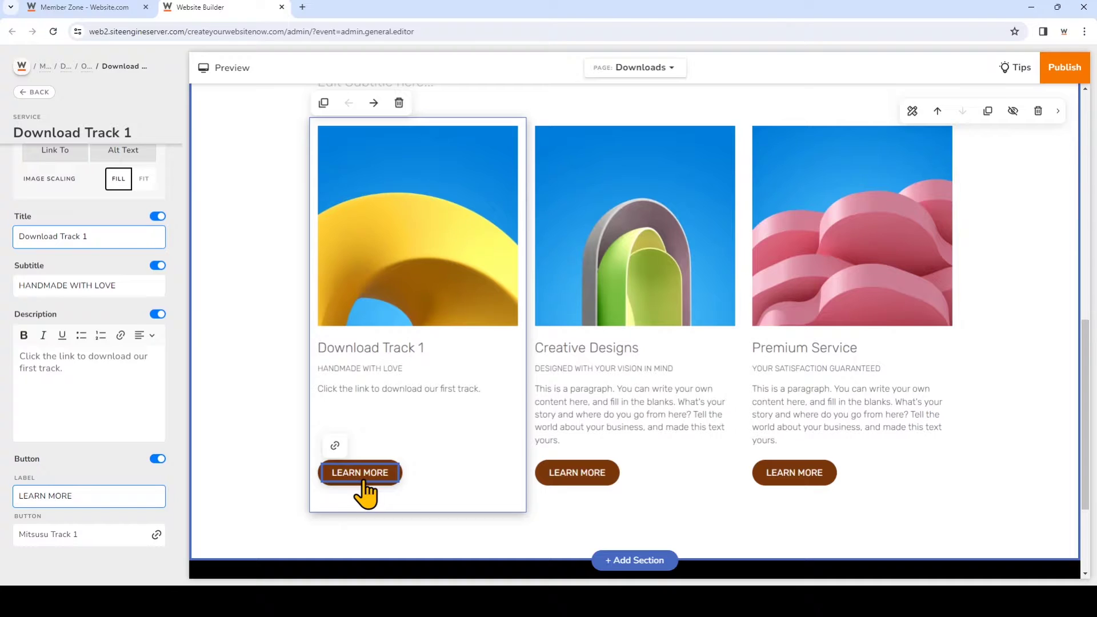
drag(111, 496, 6, 510)
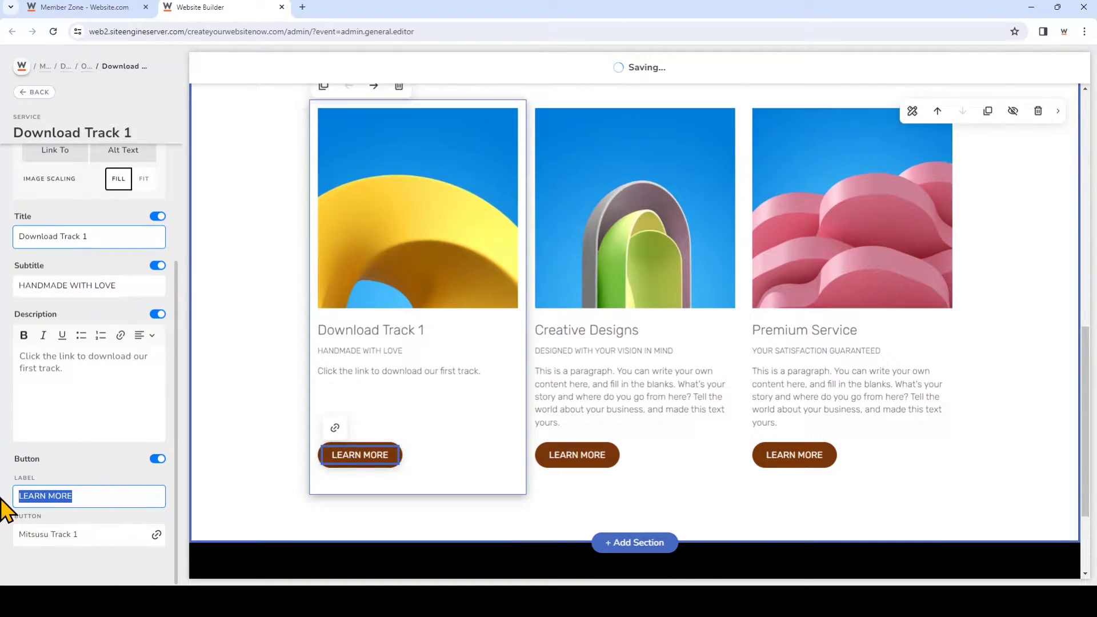
text(Download)
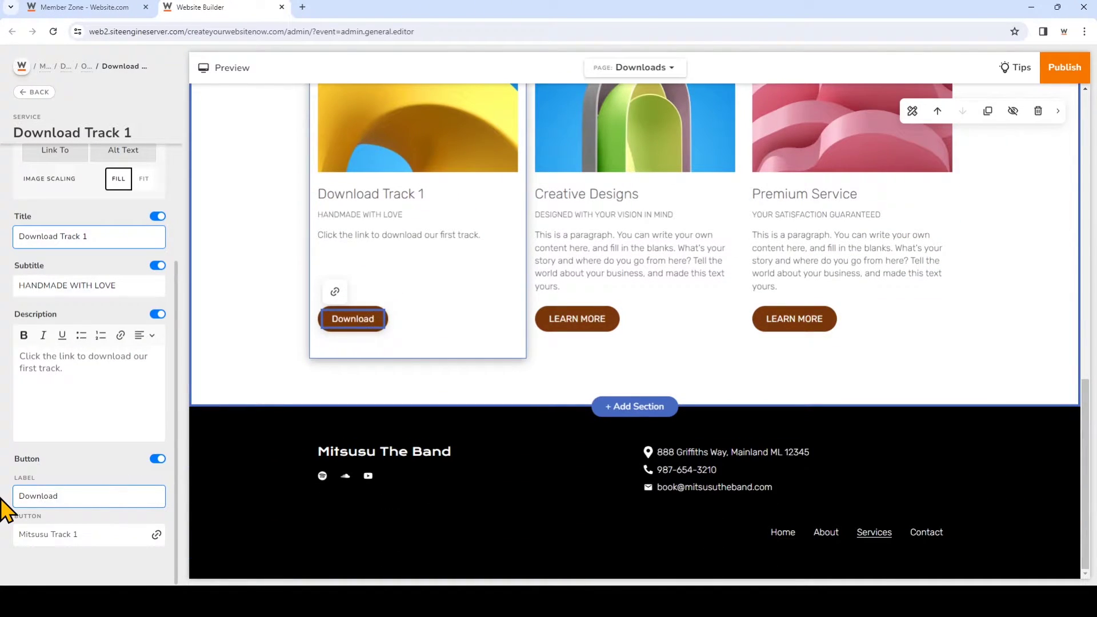
text( Track 1)
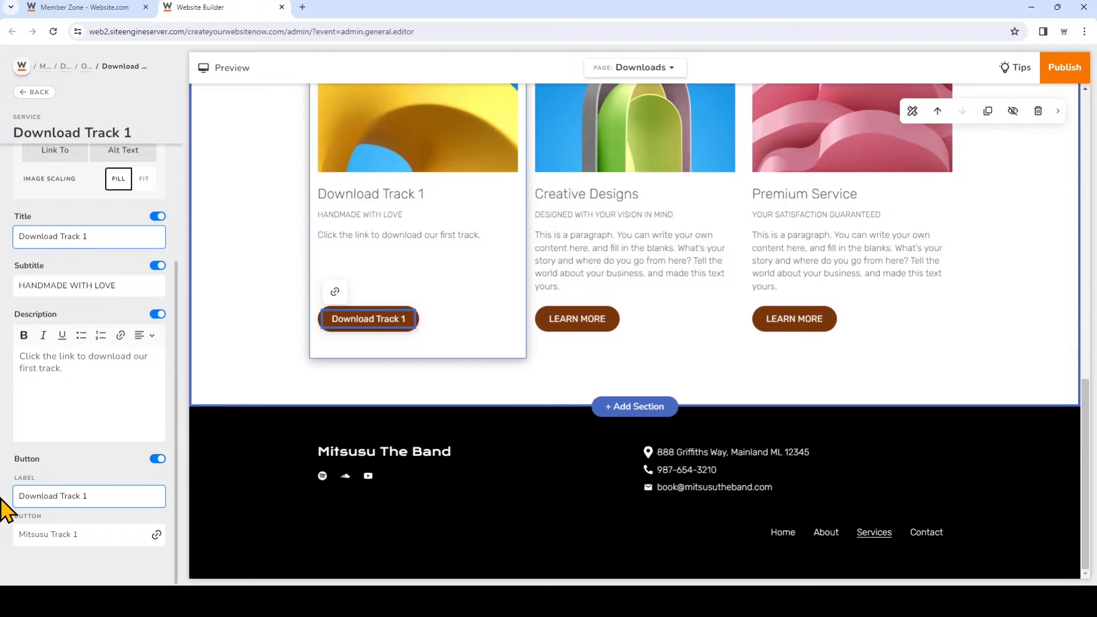
click(277, 368)
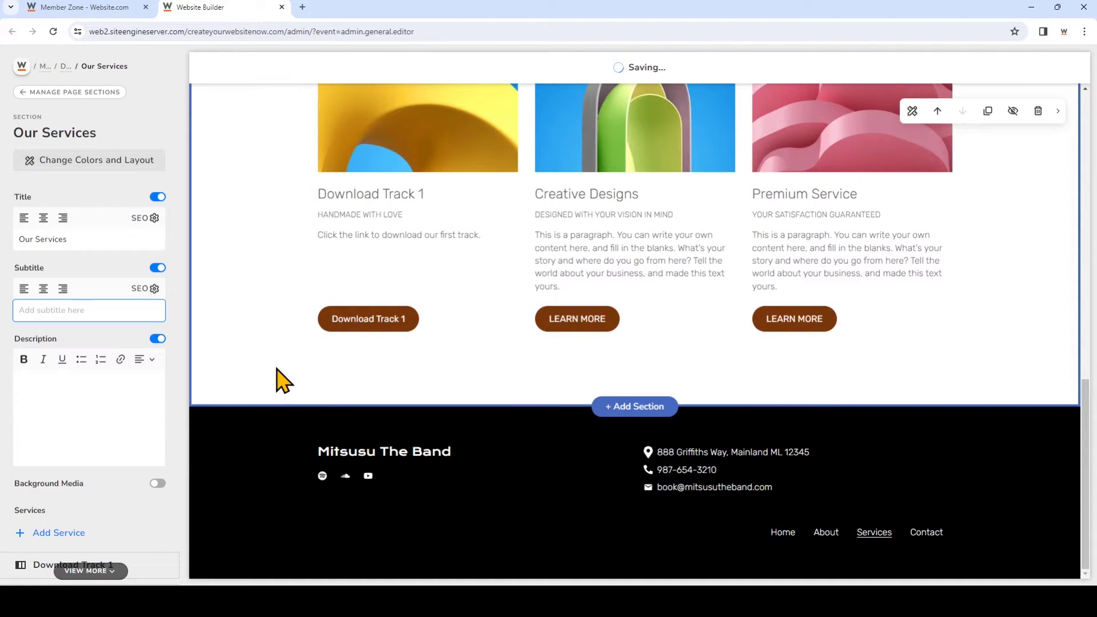
Publish the website and dismiss the 'Your Website Has Been Published' confirmation
scroll(276, 382, up, 3)
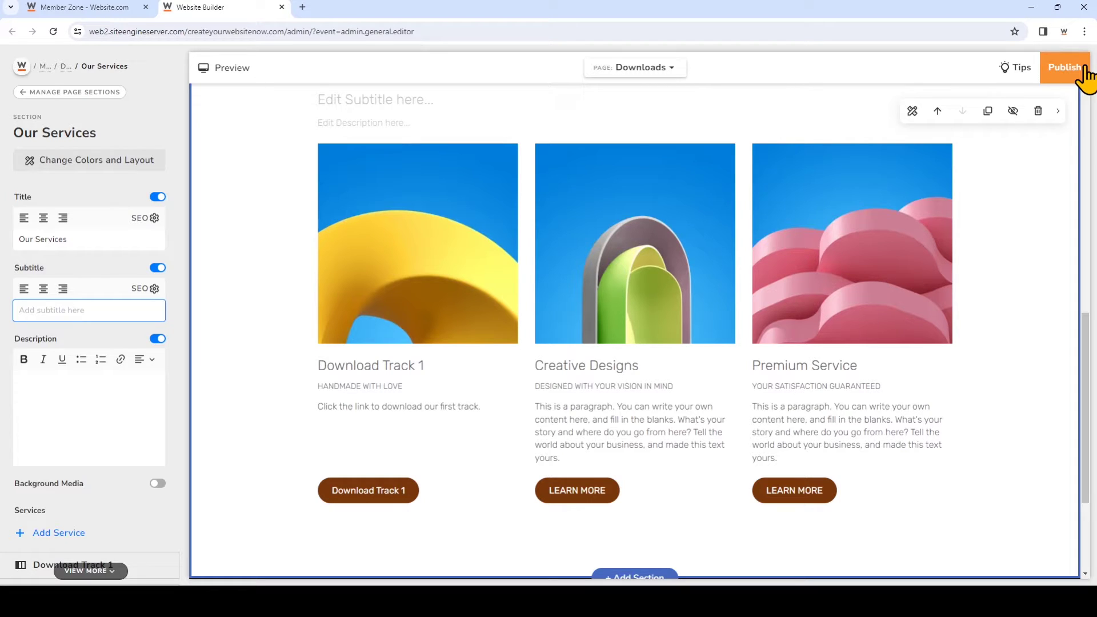
click(1087, 76)
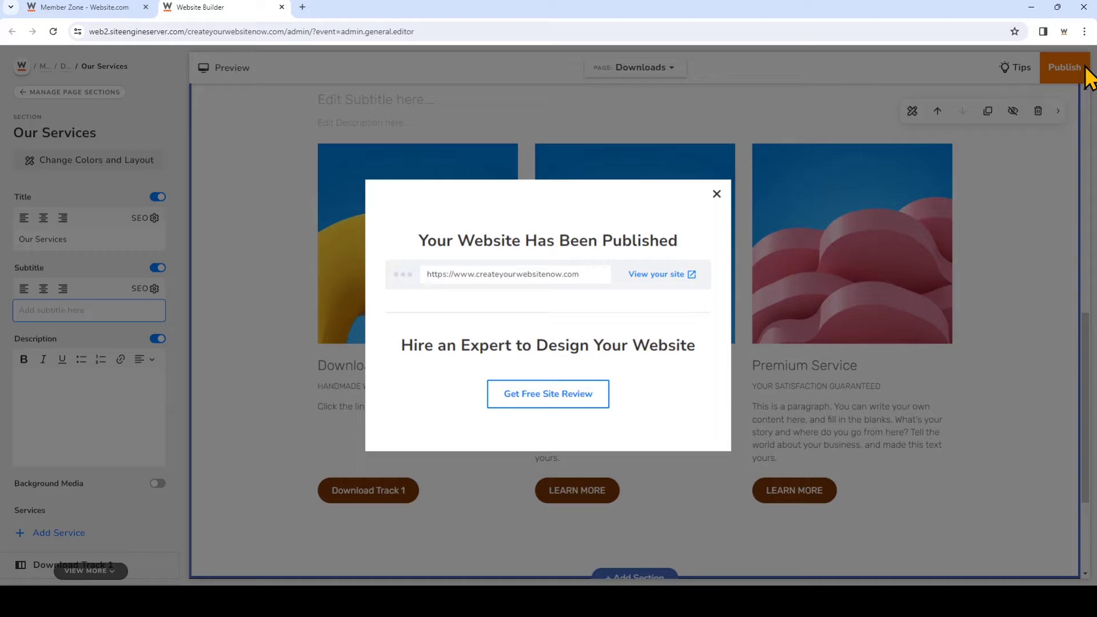
click(717, 195)
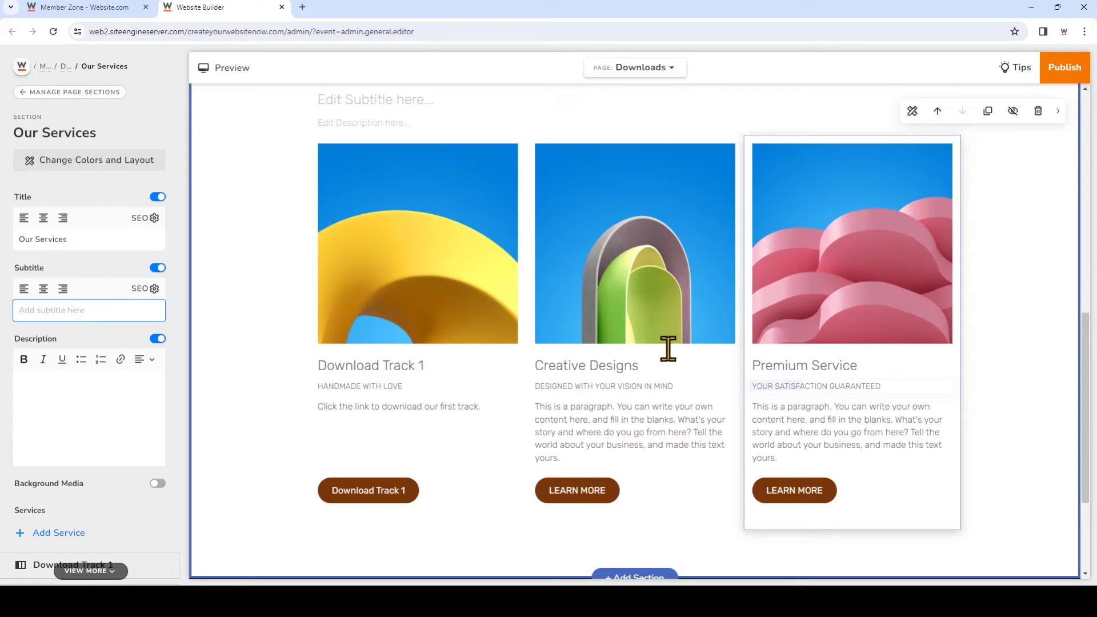
Set the Downloads page permissions in Manage Pages so only All Members can view it
click(20, 67)
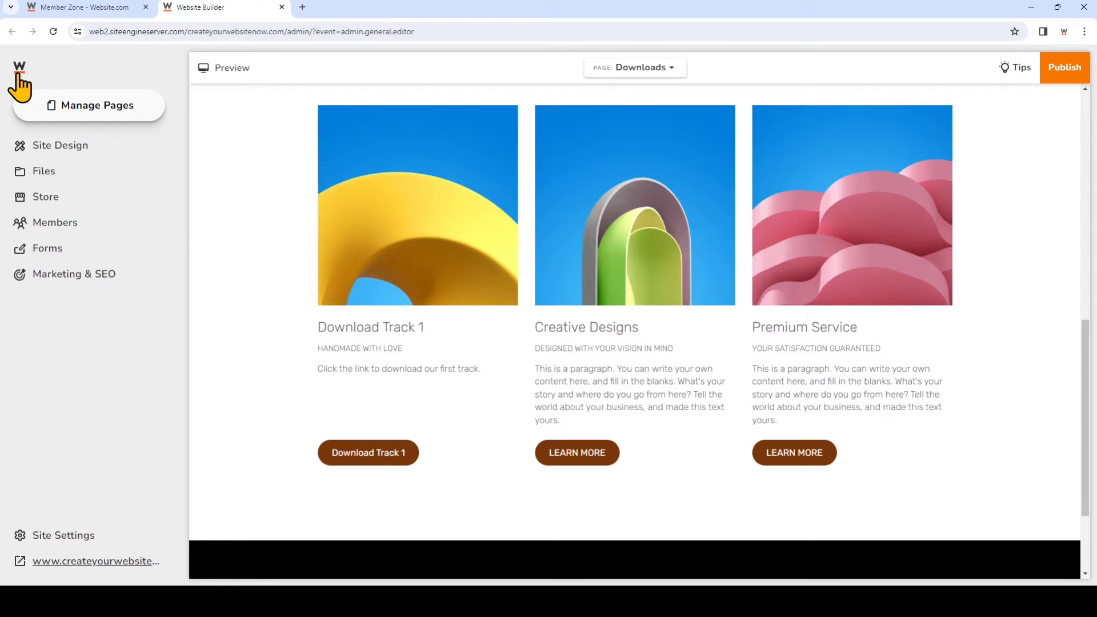
click(75, 115)
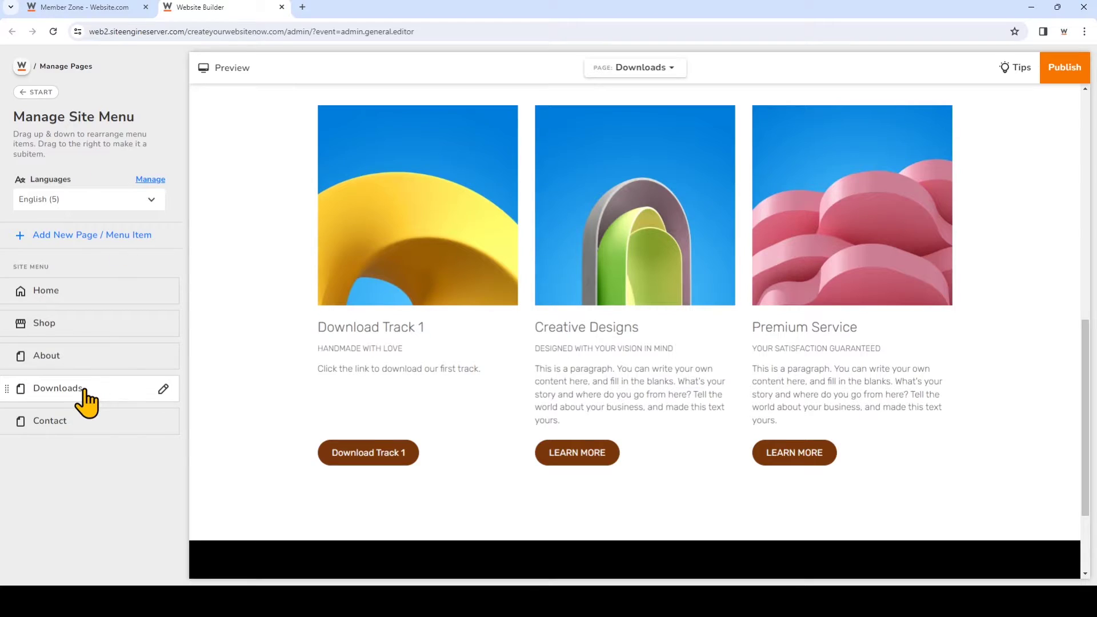
click(164, 391)
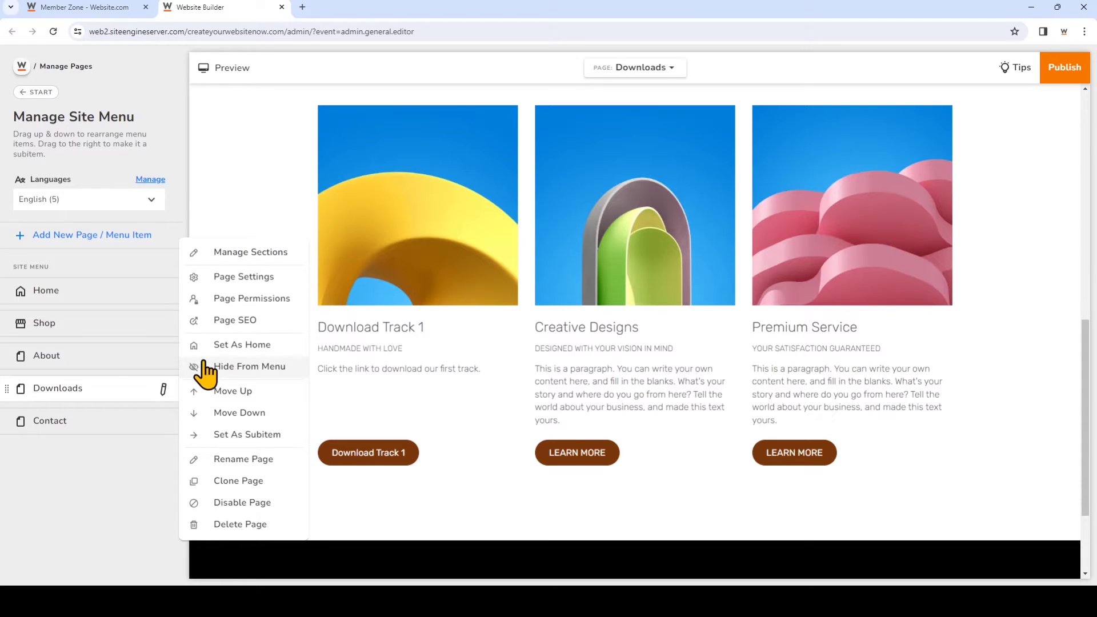
click(269, 302)
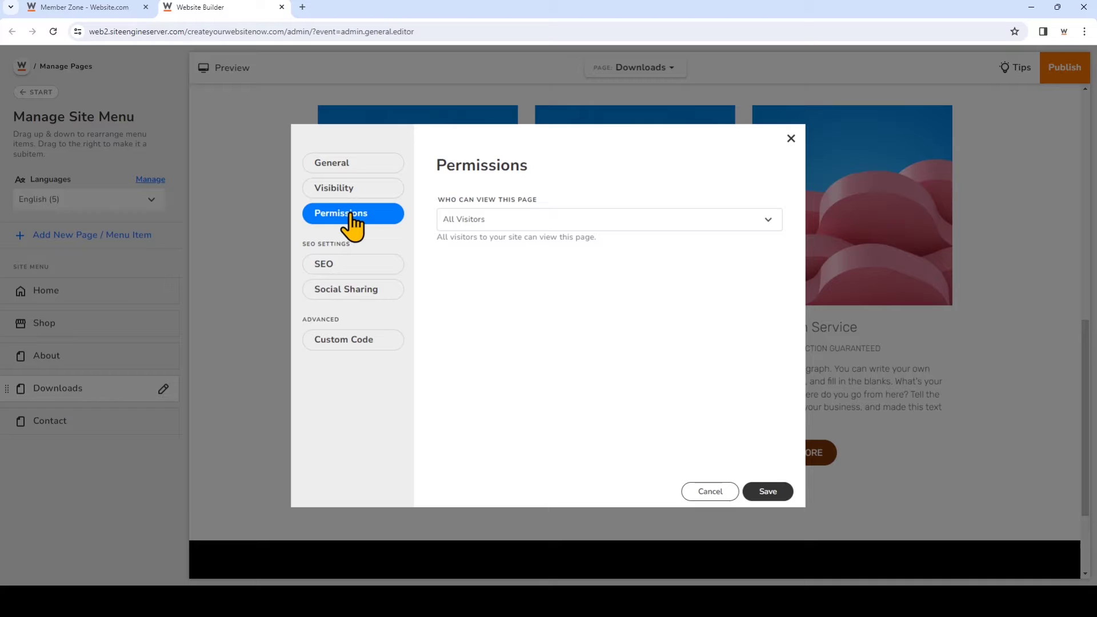
click(538, 228)
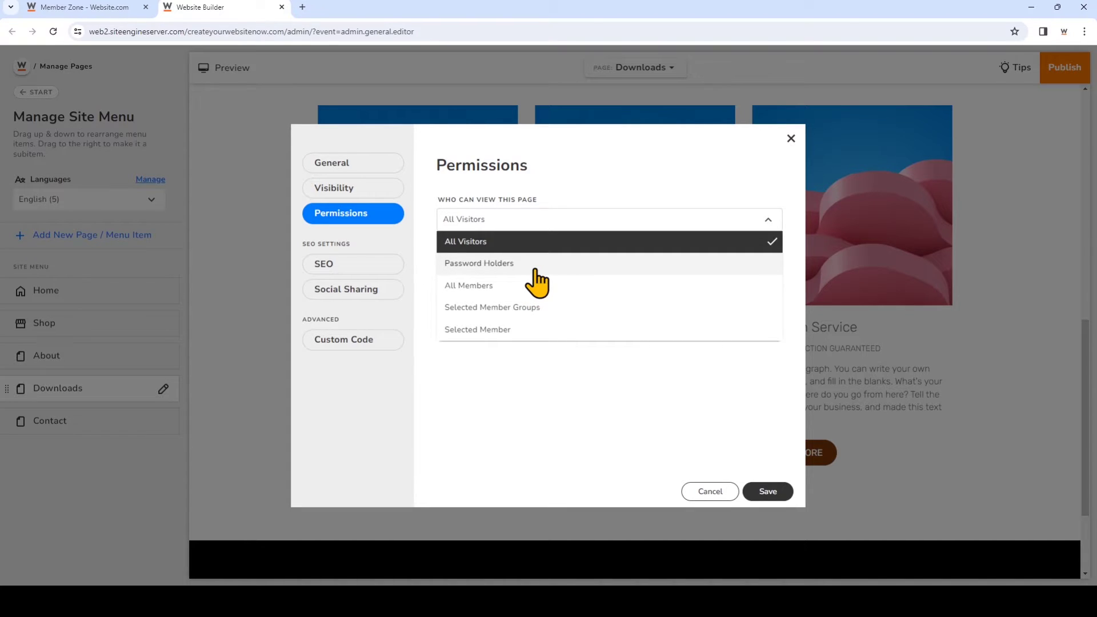
click(536, 285)
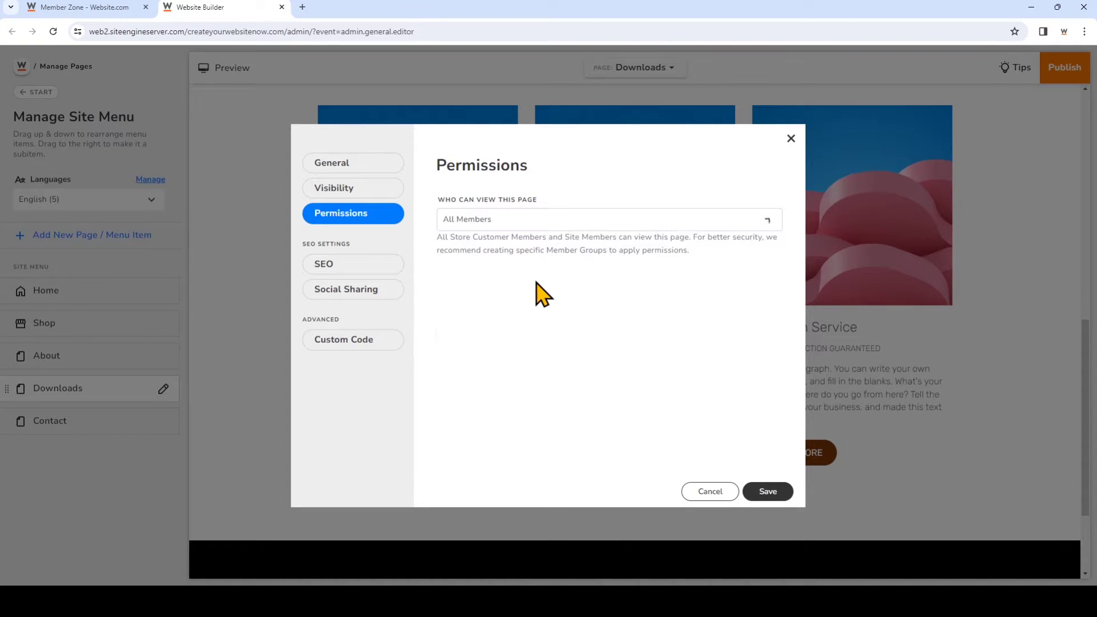
click(768, 492)
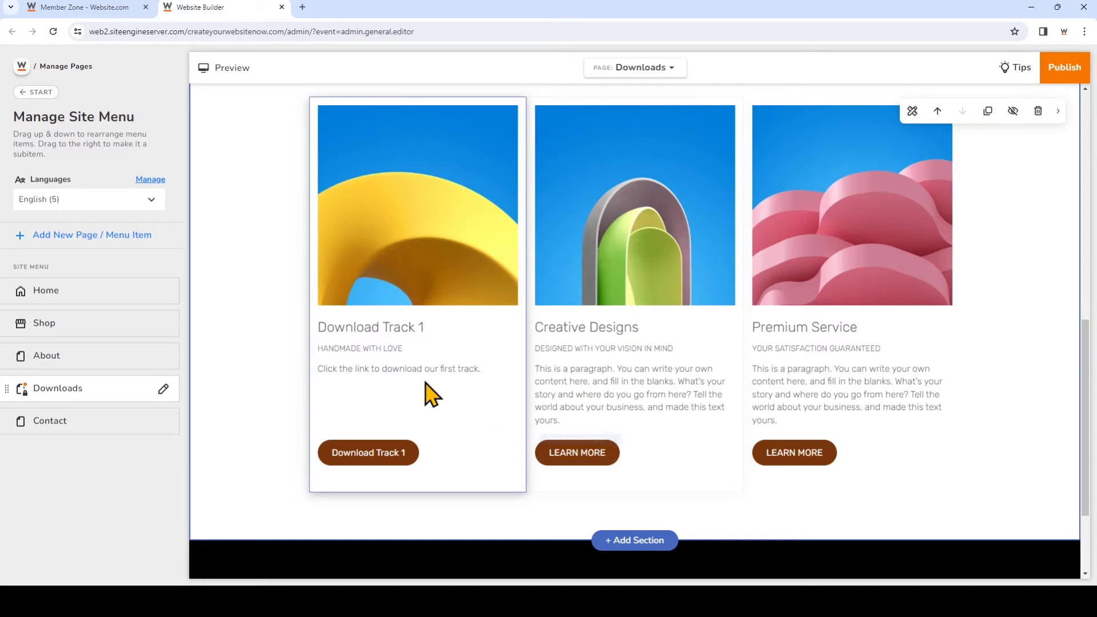
Start a new Untitled Product in the Store Manager from the admin menu
click(26, 65)
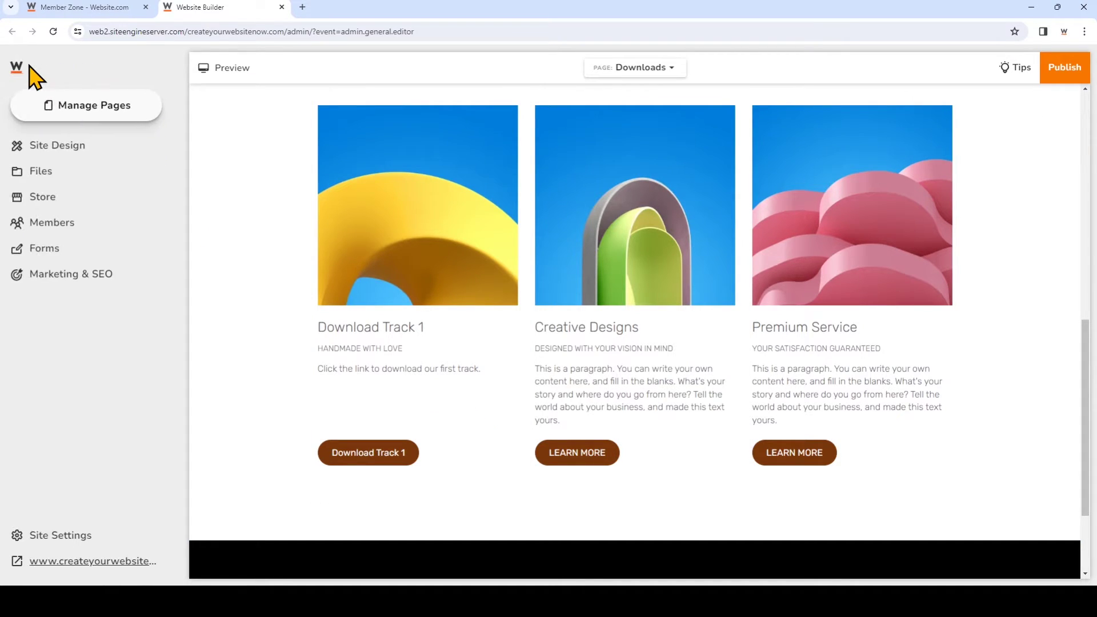
click(97, 209)
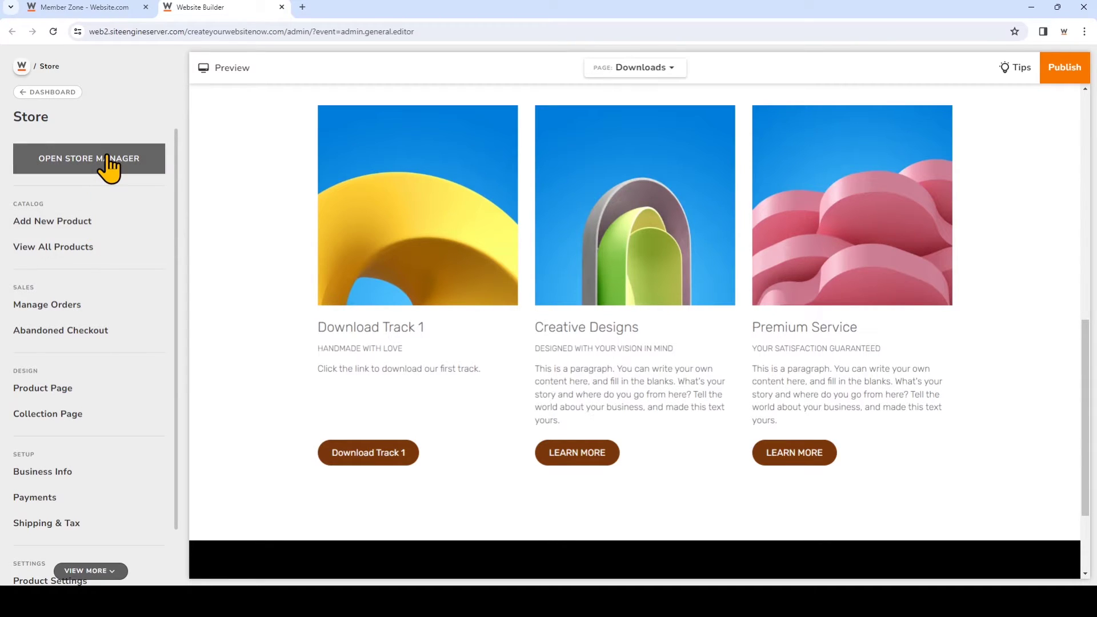
click(113, 229)
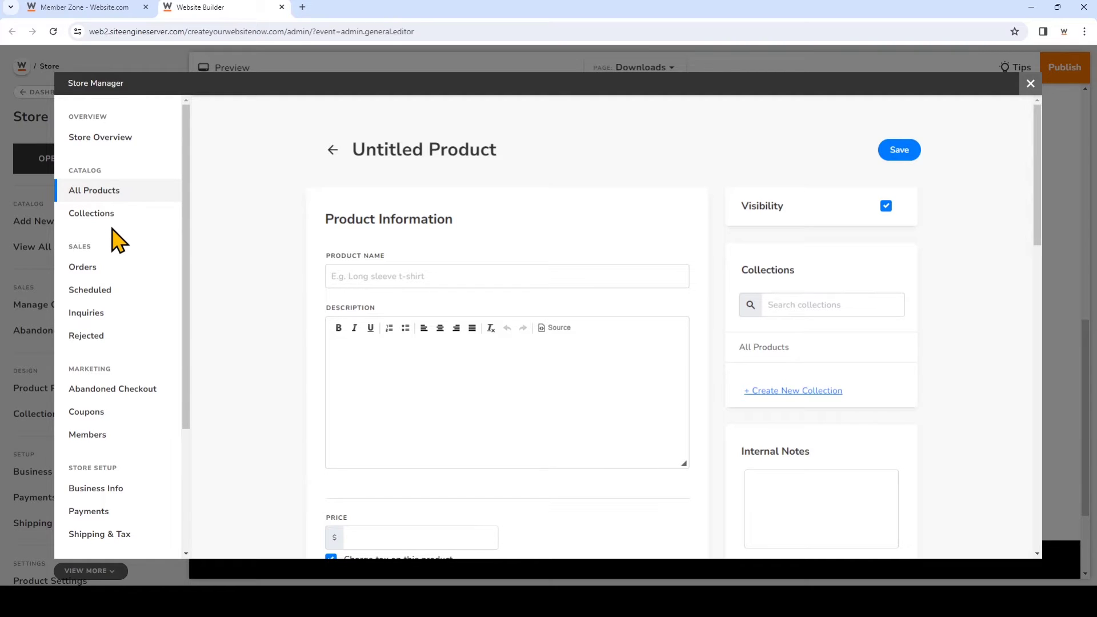
Name the product 'Music Track 1', describe the exclusive download link, and price it at 25
click(454, 275)
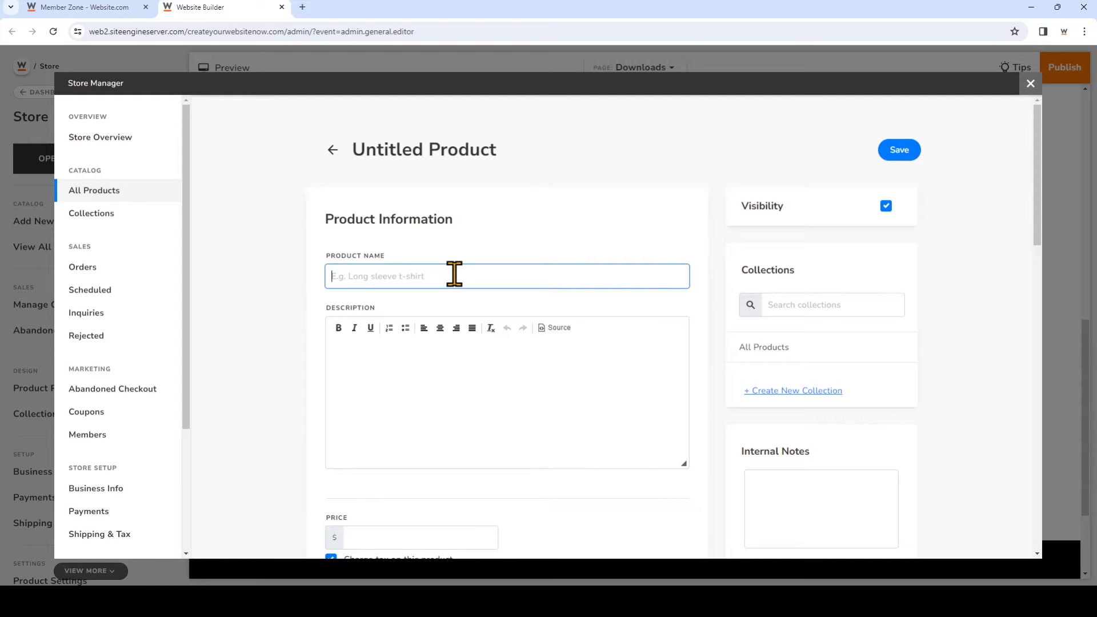
text(Music Track 1)
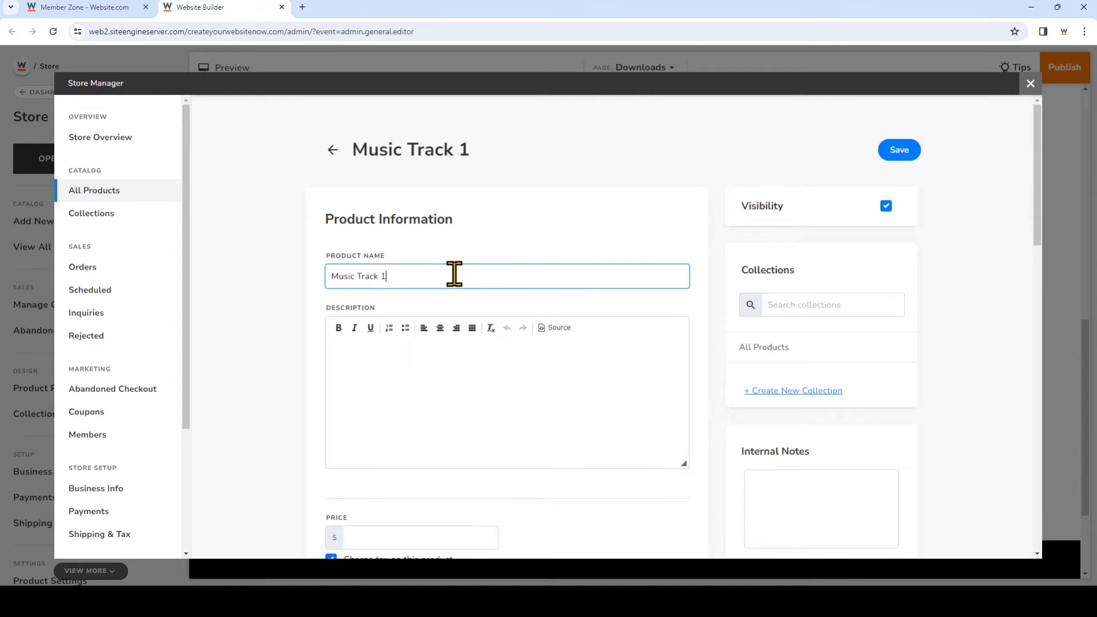
click(451, 351)
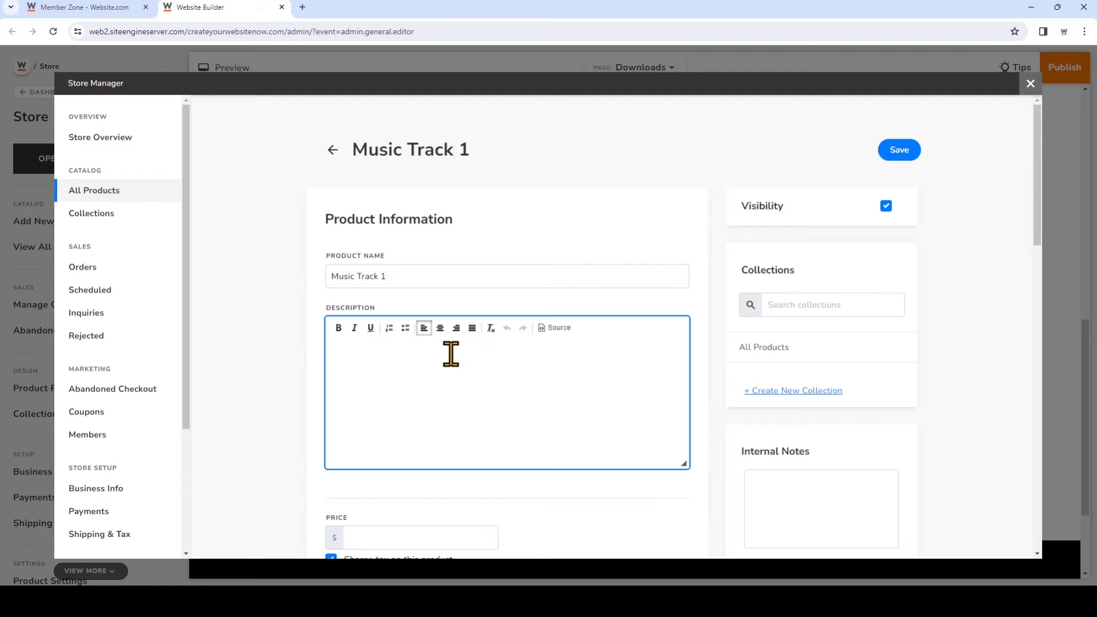
text(Once your order is complete, you will be sent an exclusive link to download)
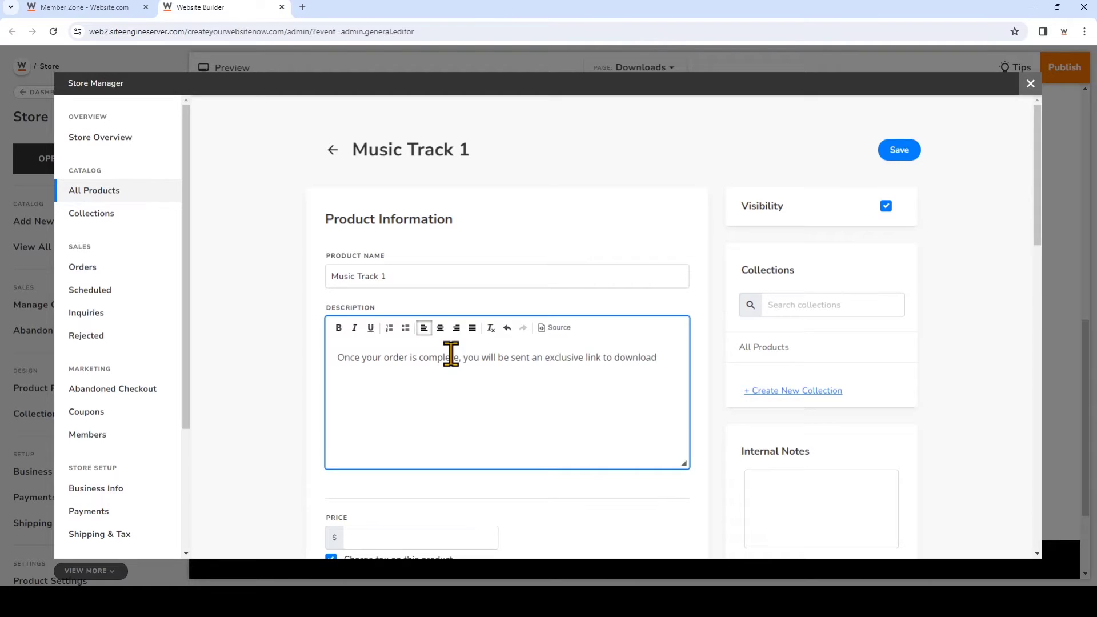
text( Track 1, within 24 hours.)
scroll(451, 367, down, 2)
click(430, 425)
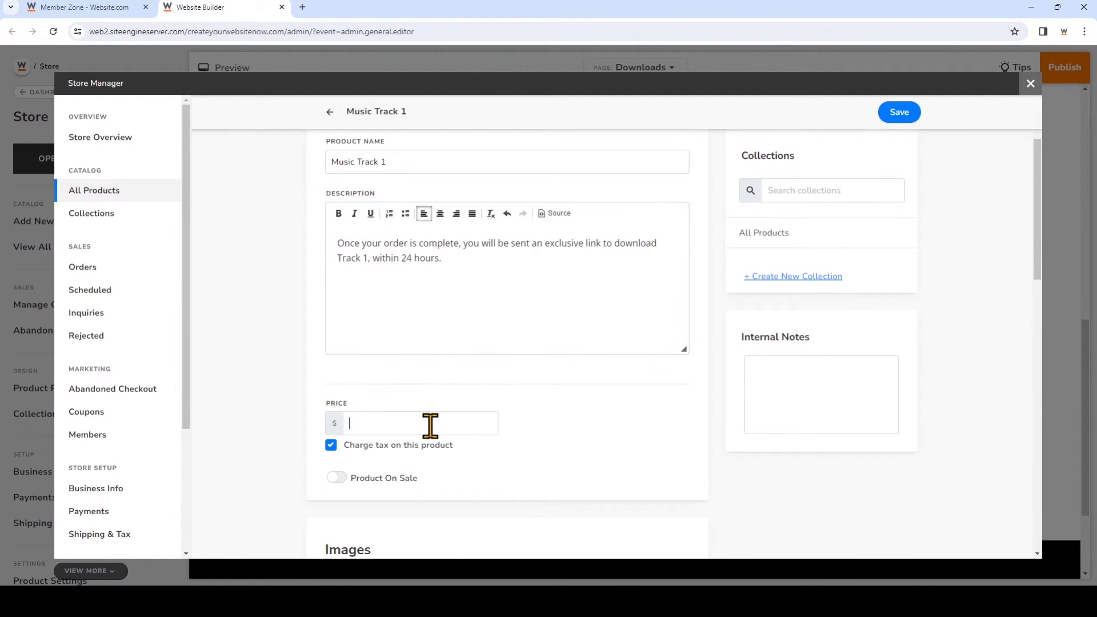
text(25)
scroll(430, 425, down, 2)
scroll(431, 434, down, 2)
scroll(434, 440, down, 1)
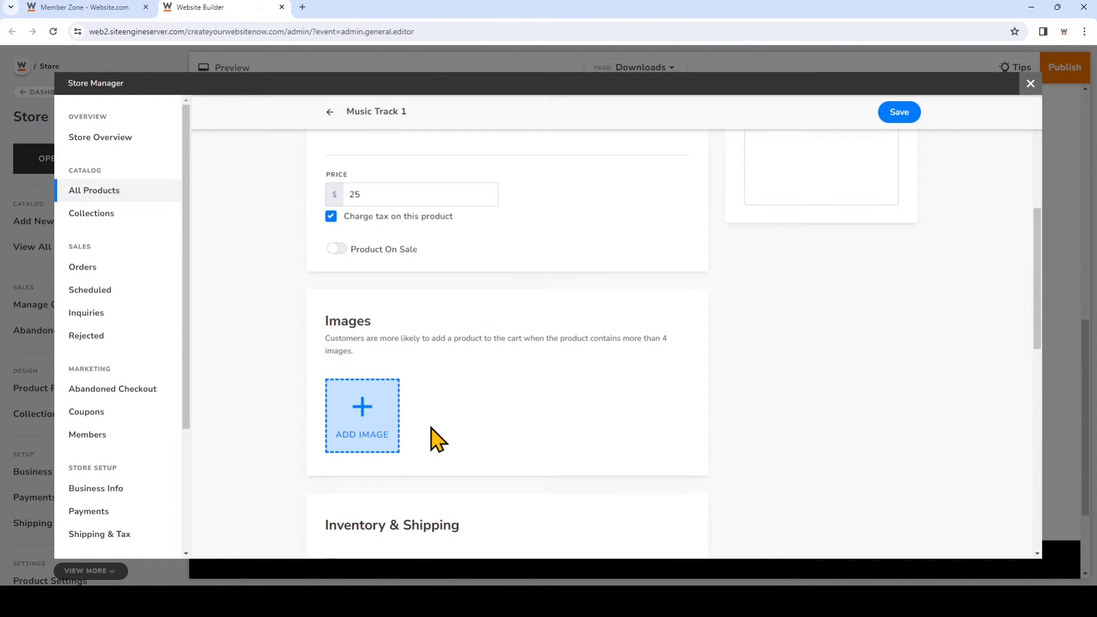
scroll(432, 430, down, 8)
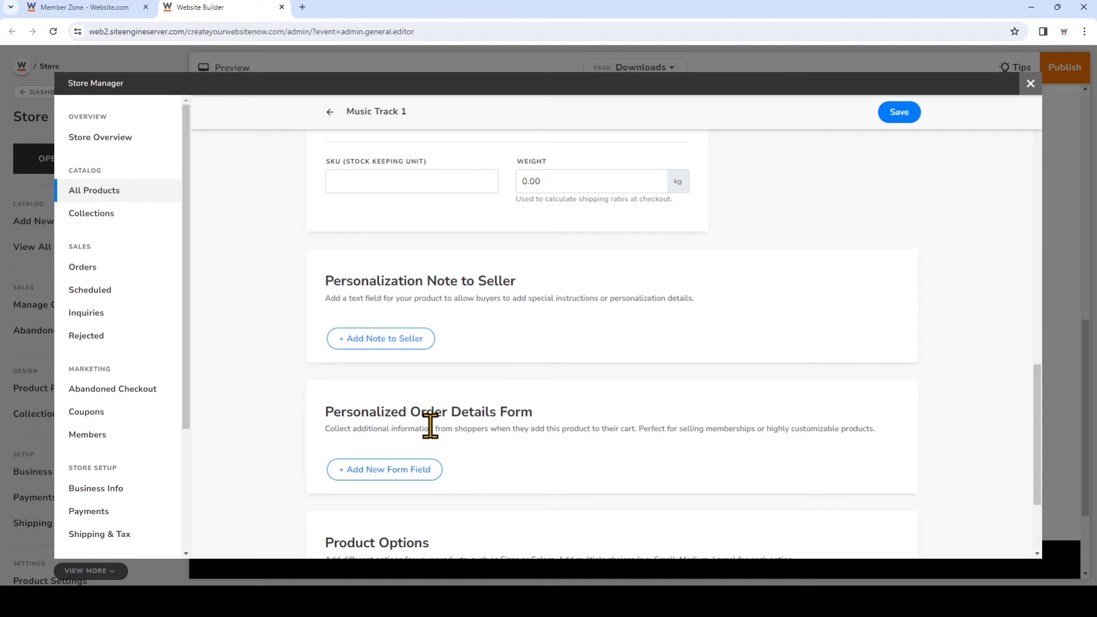
Add mandatory Name and Email Address order form fields, then save Music Track 1
click(428, 476)
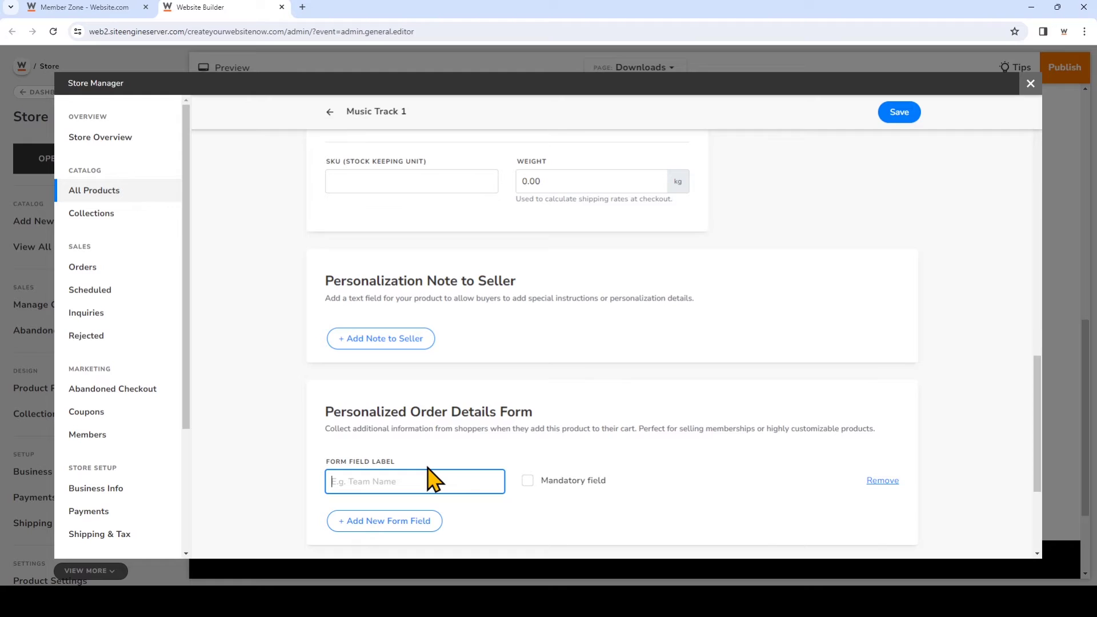
text(Name)
click(527, 481)
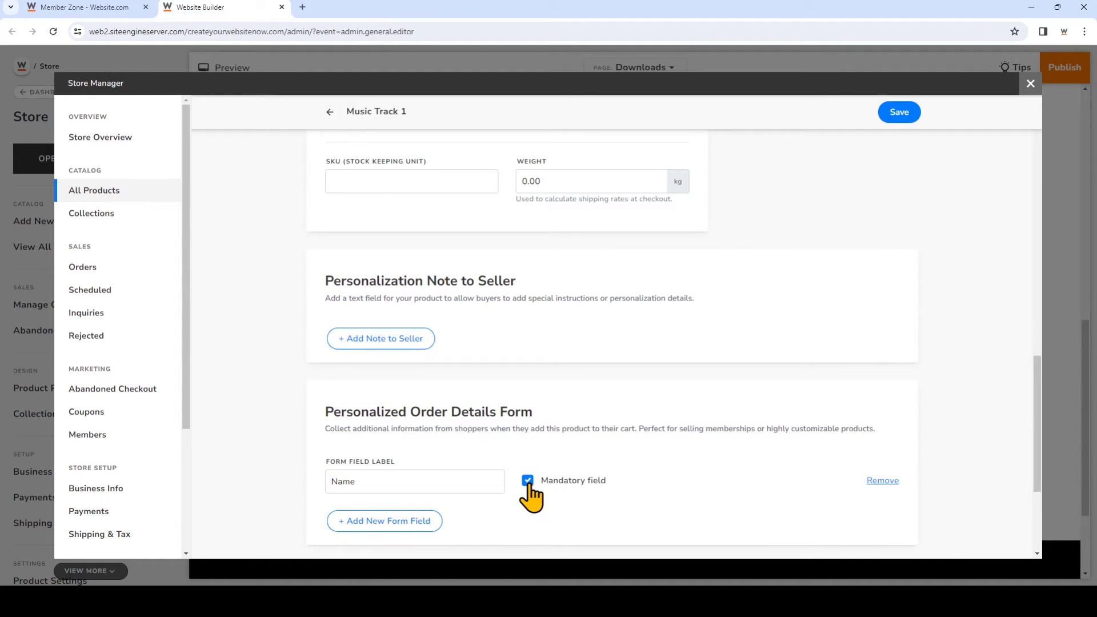
click(400, 521)
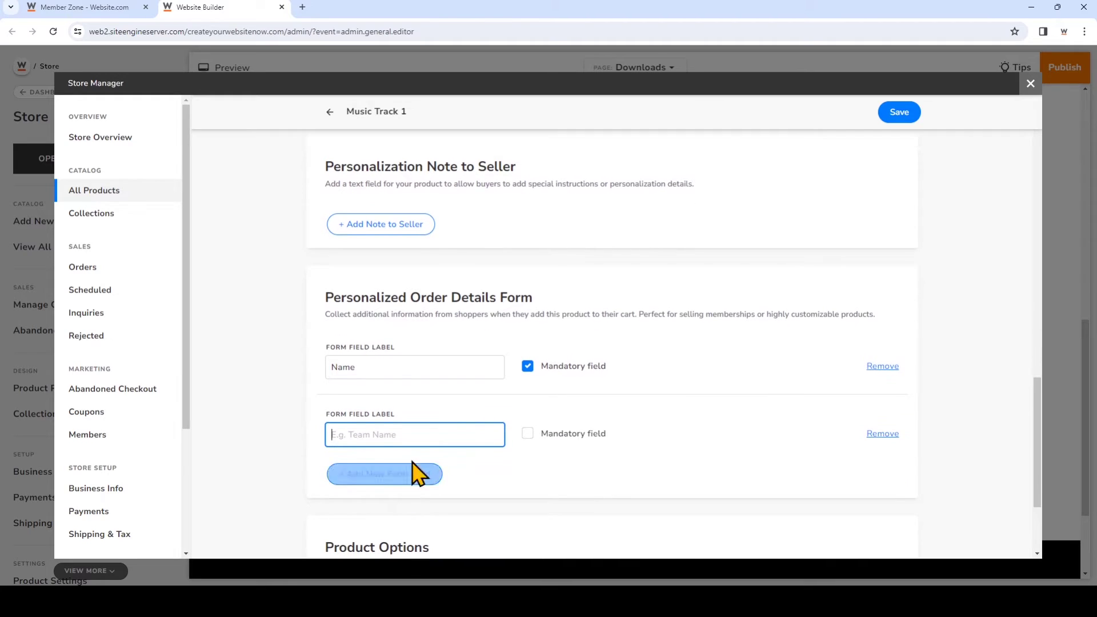
text(Email Add)
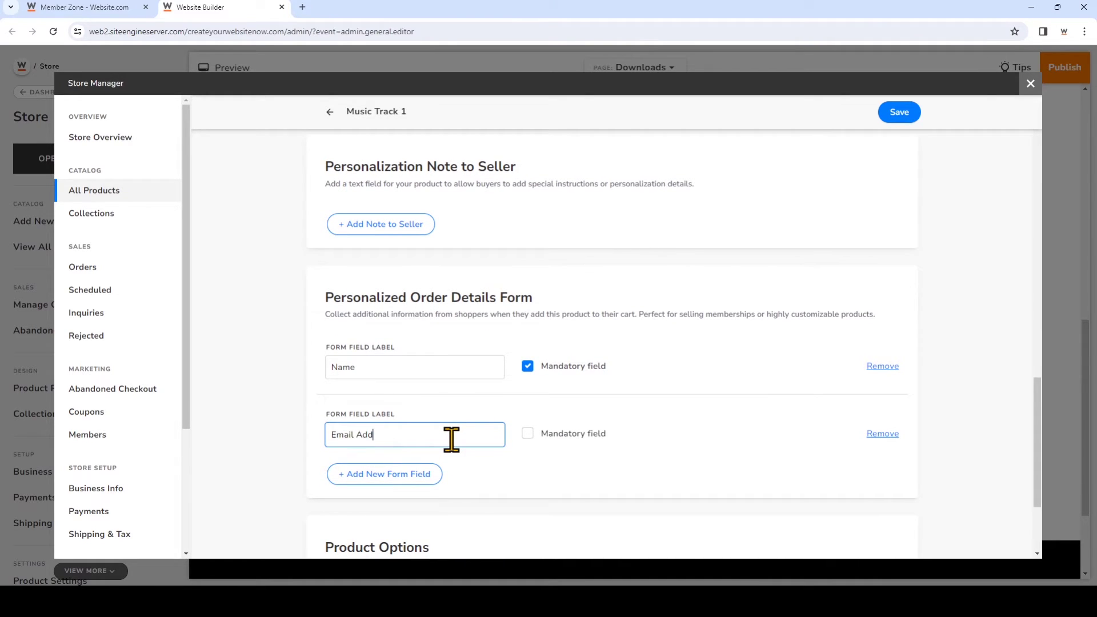
text(ress)
click(527, 434)
scroll(707, 444, down, 3)
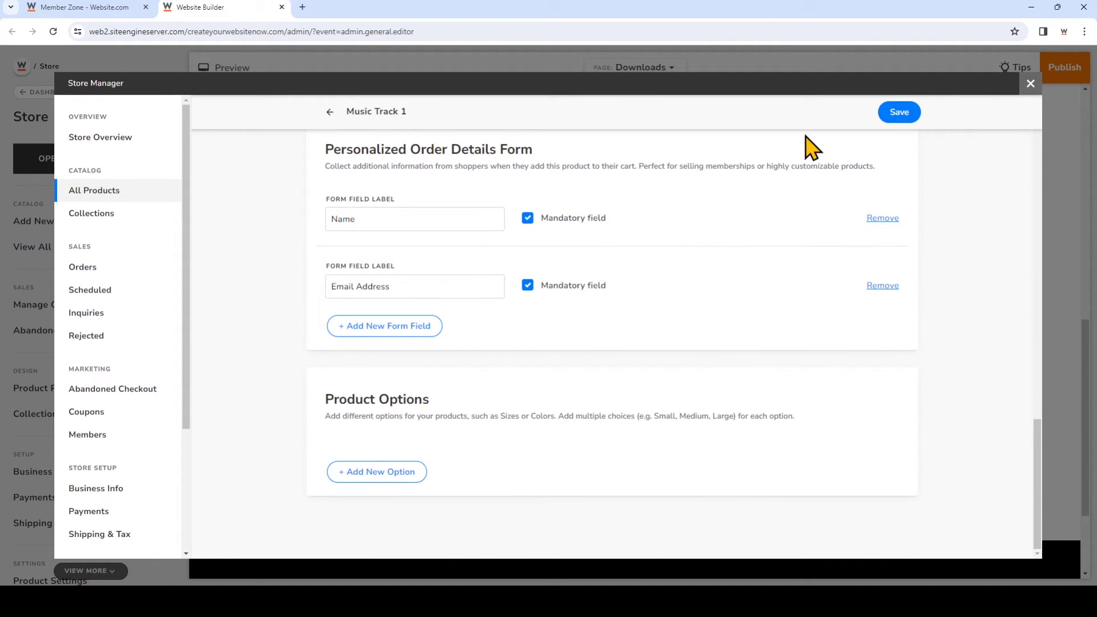
click(908, 113)
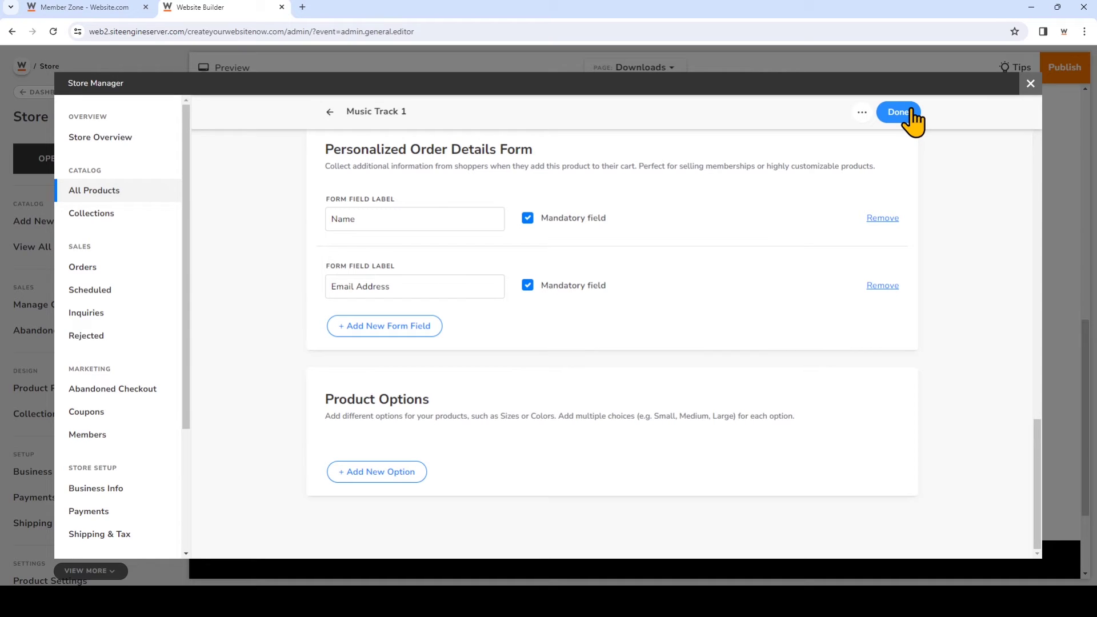
Close the product editor, publish the website, and dismiss the confirmation
click(909, 114)
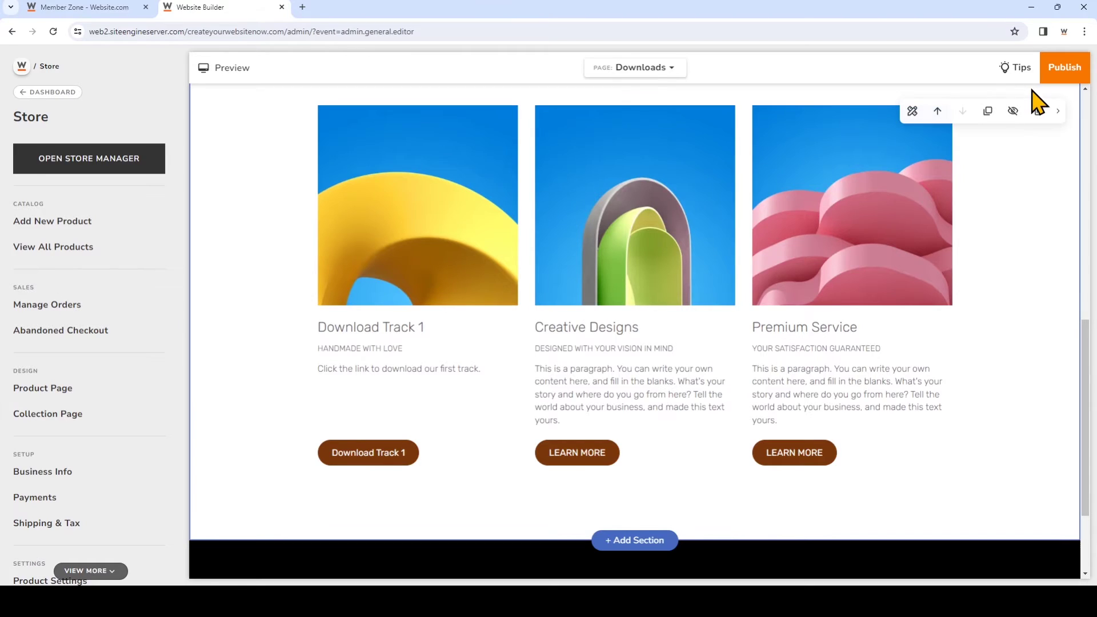
click(1076, 77)
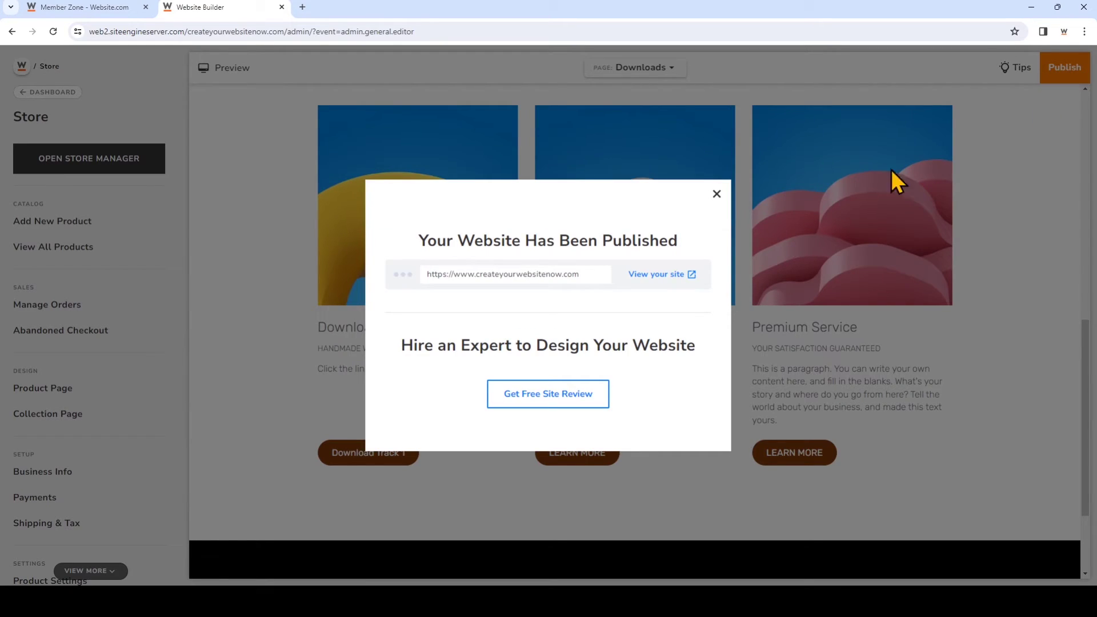
click(716, 195)
Switch to the Shop page to view Music Track 1 listed at $25.00
click(672, 69)
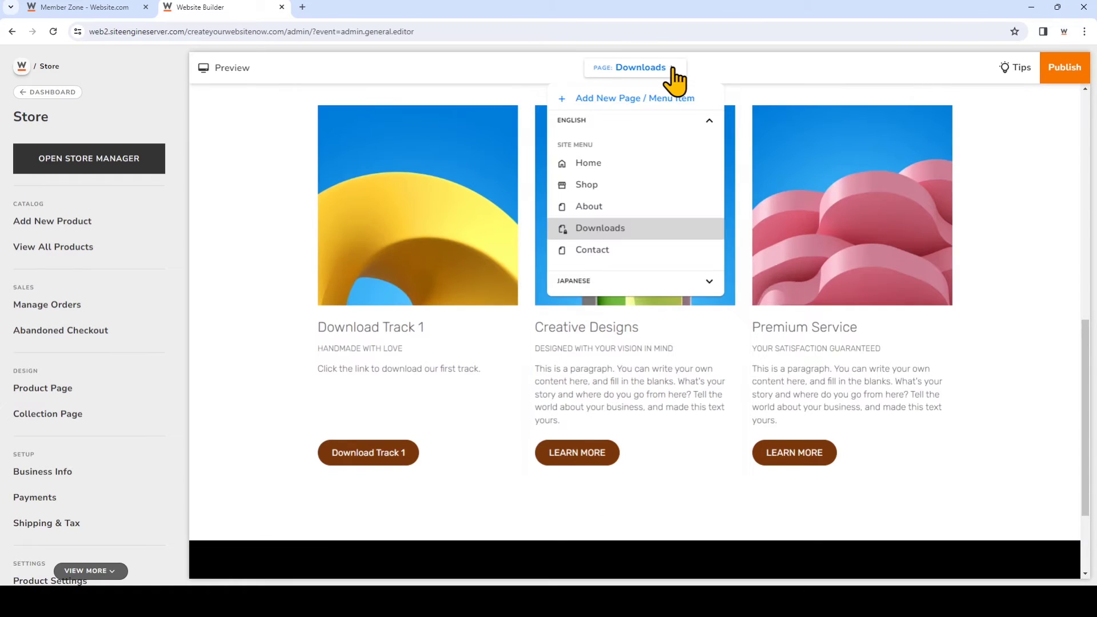
click(615, 185)
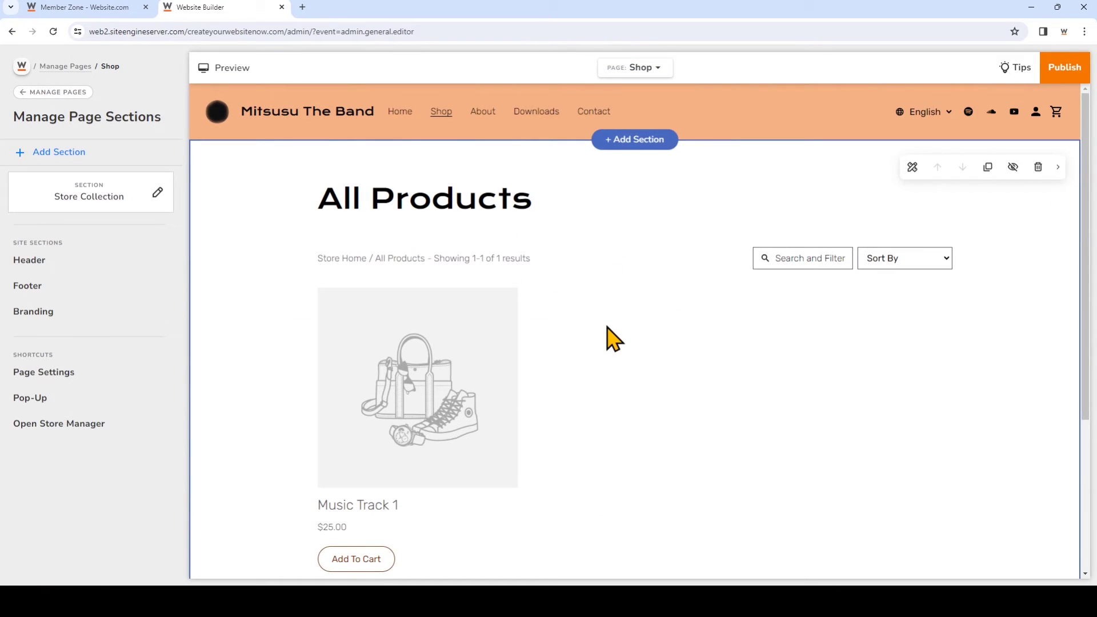
scroll(614, 339, down, 1)
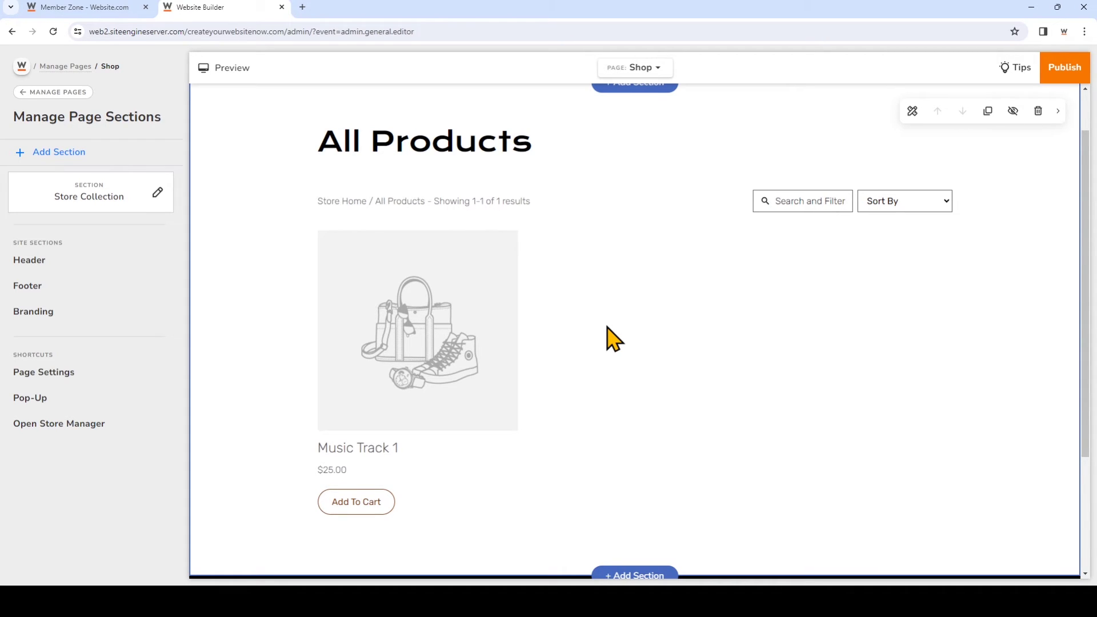
From the Members settings, start a new site member and enter their first and last name
click(22, 69)
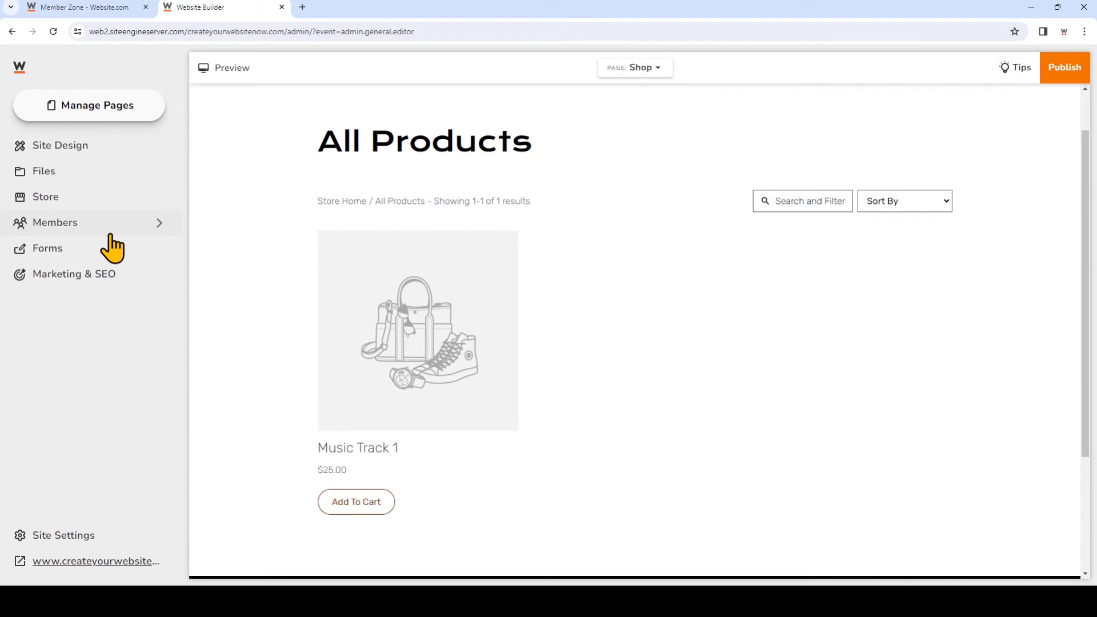
click(111, 231)
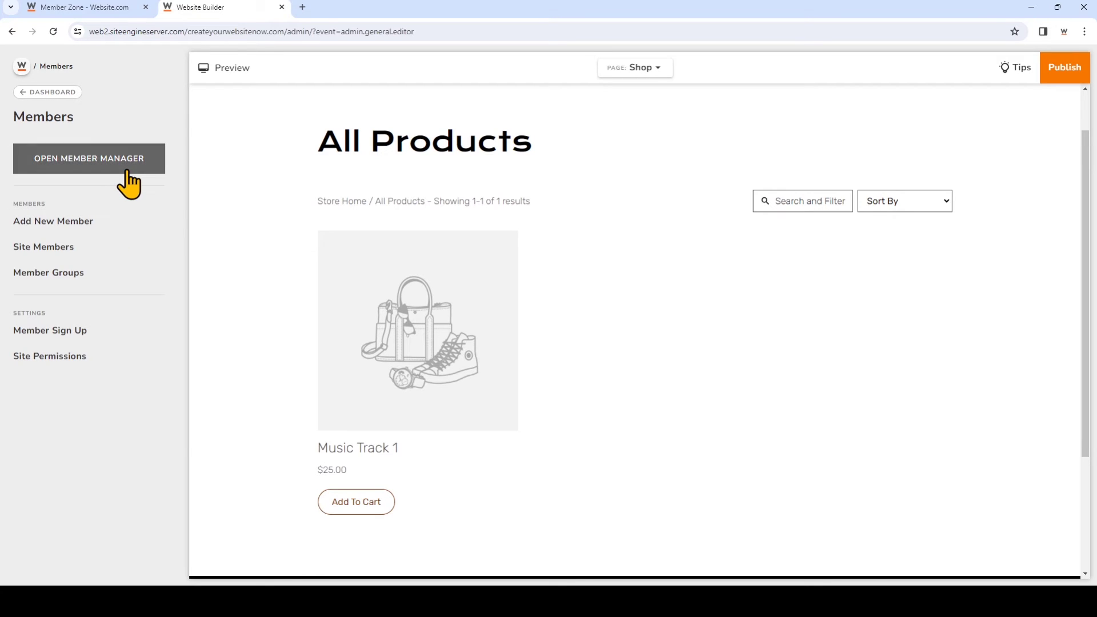
click(118, 235)
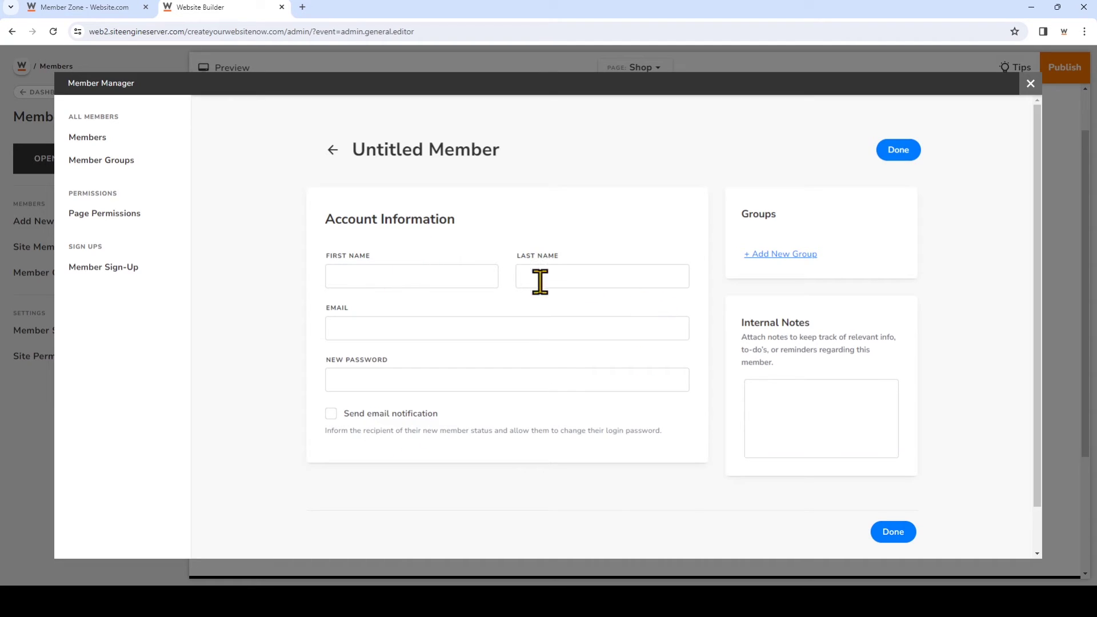
click(473, 280)
text(John)
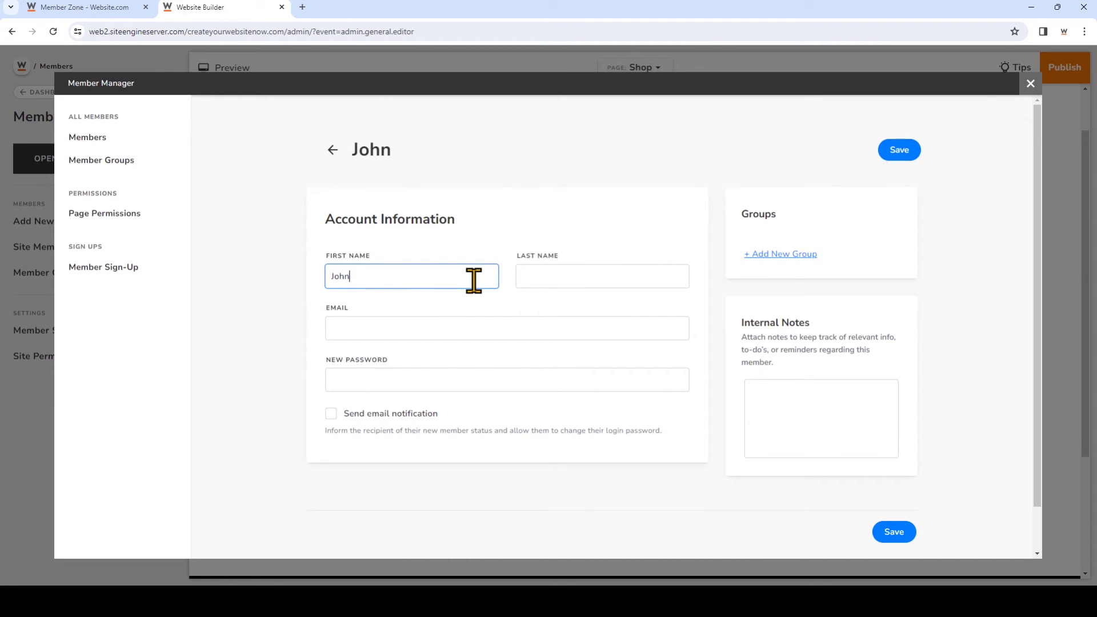
click(552, 278)
text(Doe)
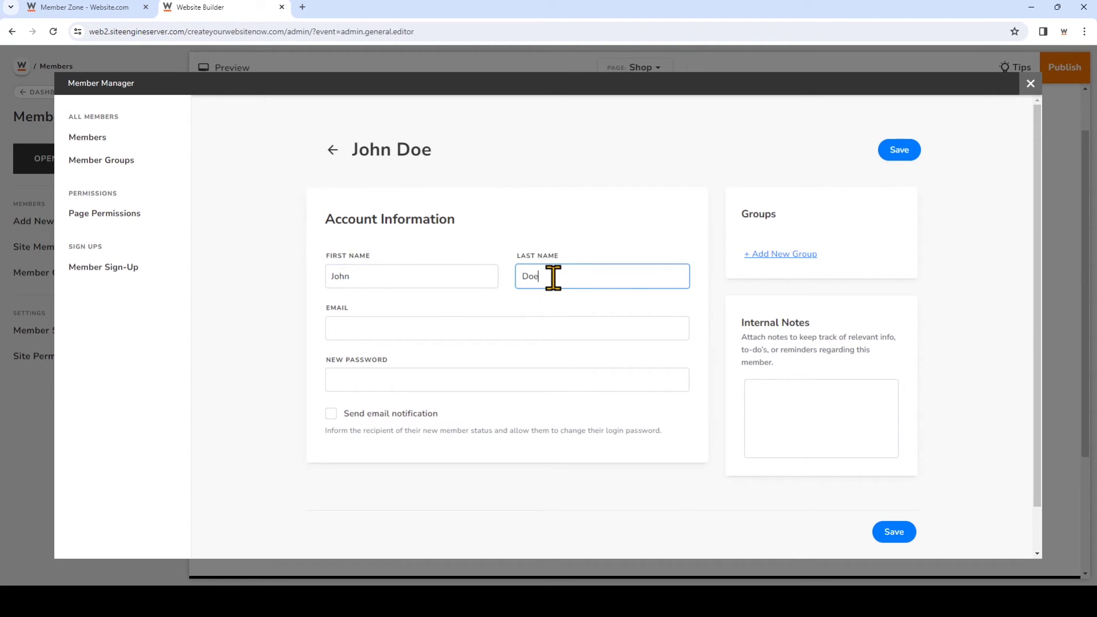
Enter the member's e-mail address and password, enable e-mail notification, and save the member
click(574, 333)
text(johndoe)
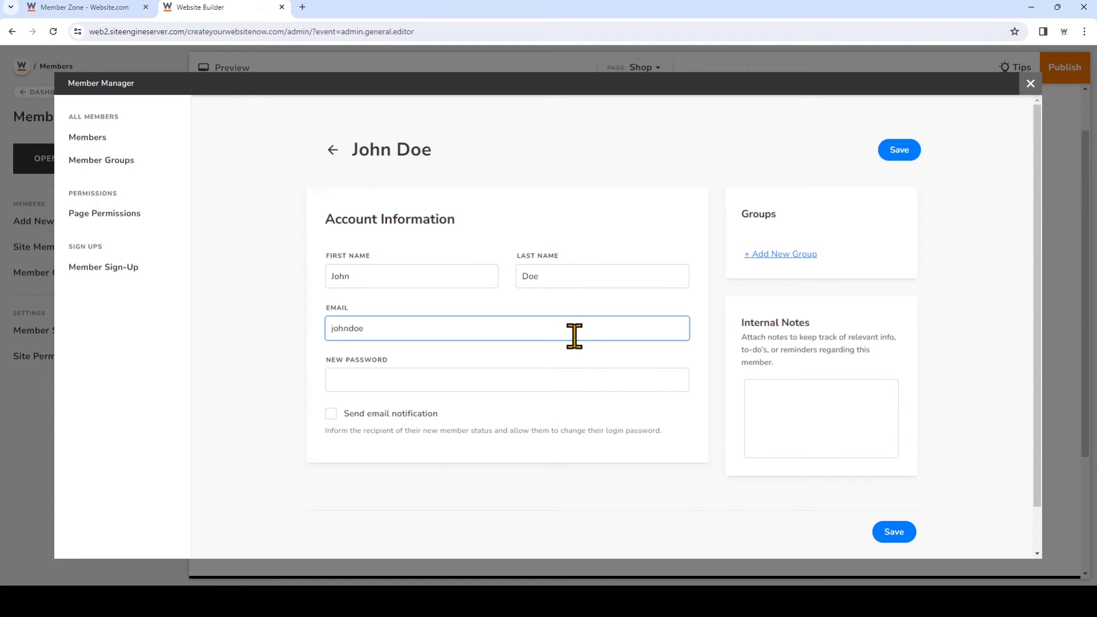
text(@johndoebusinessemail.com)
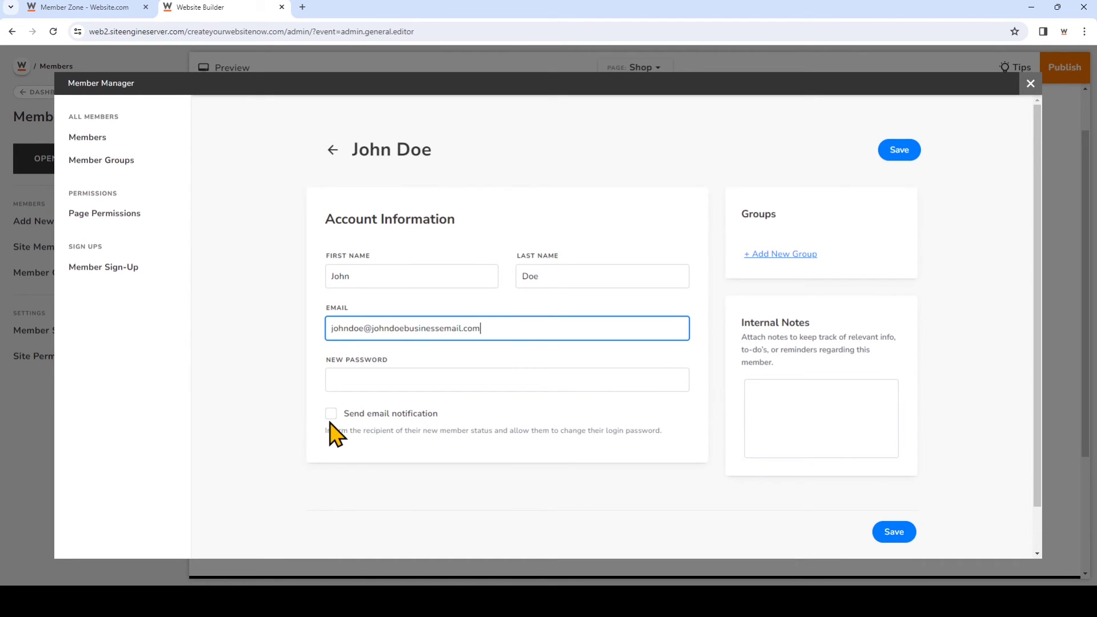
click(364, 378)
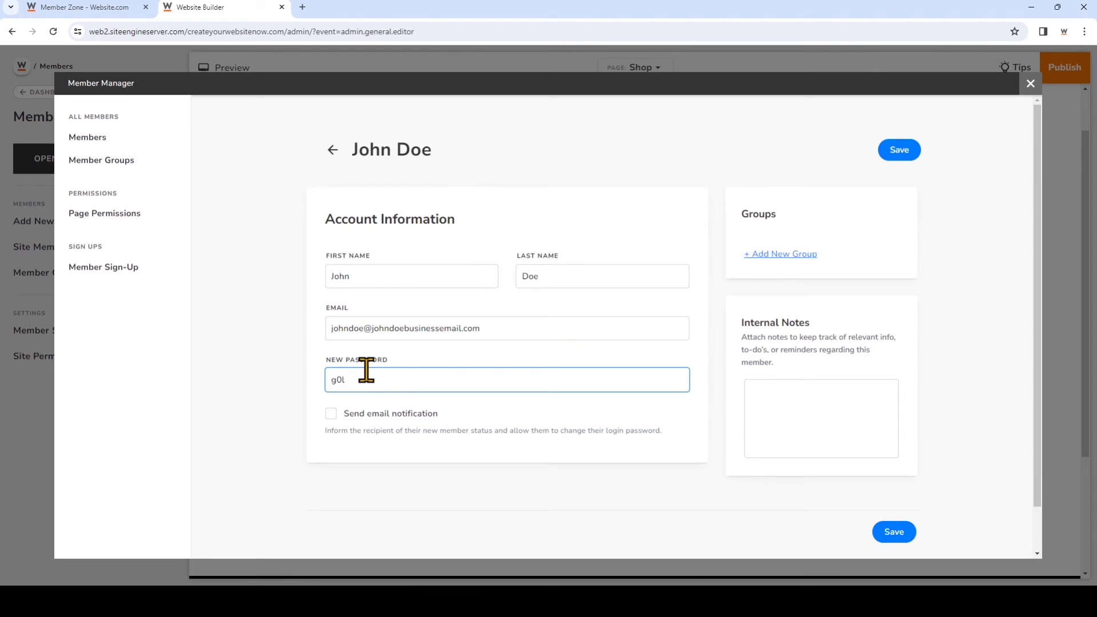
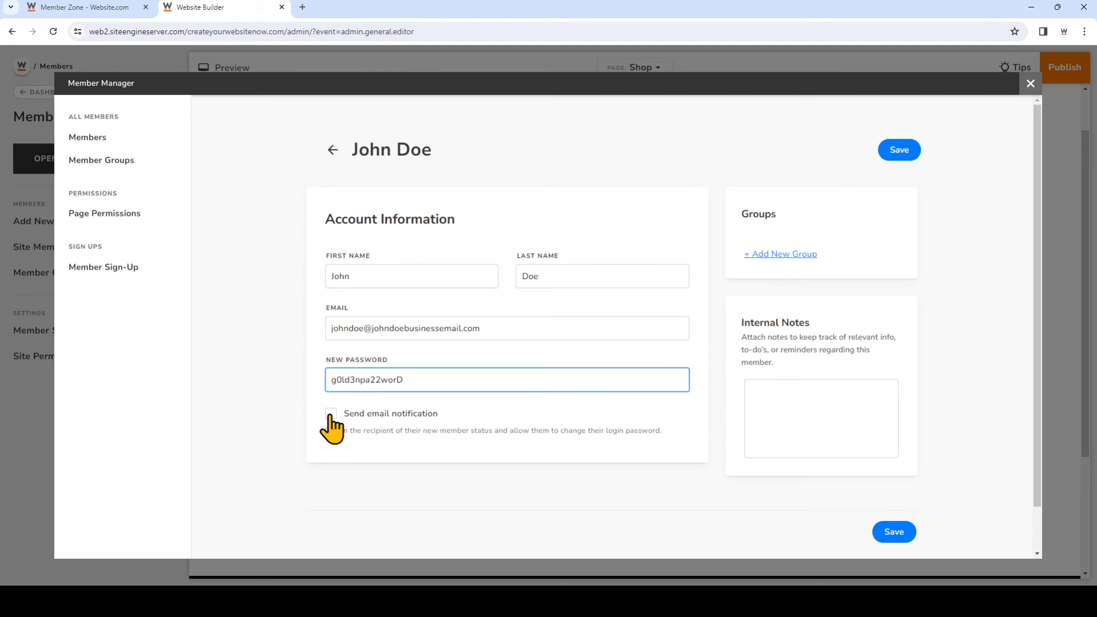
click(336, 412)
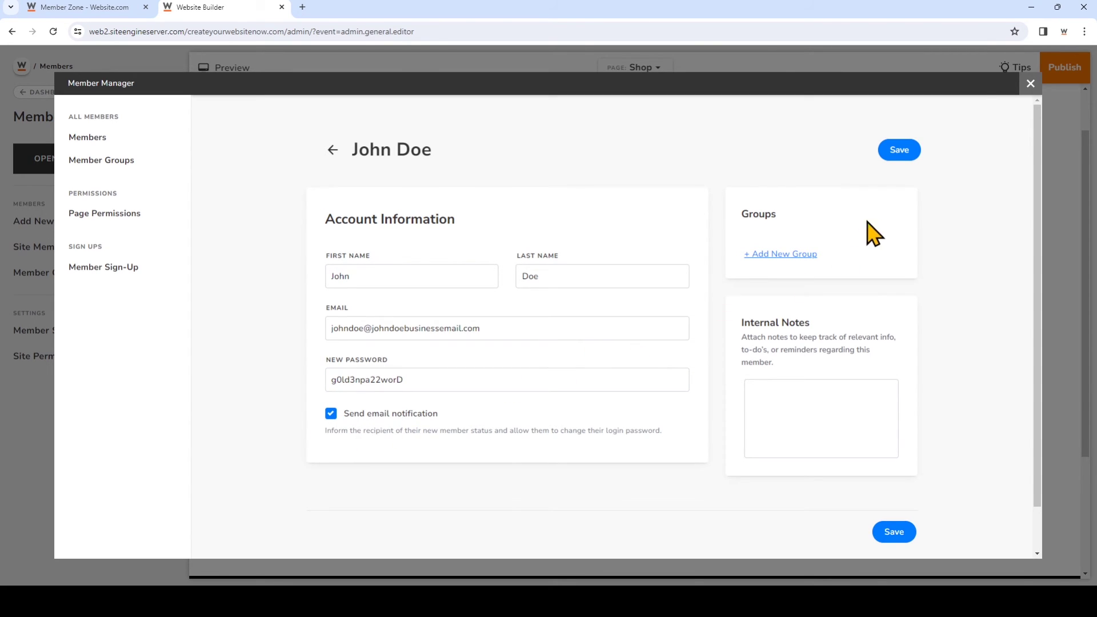
click(906, 162)
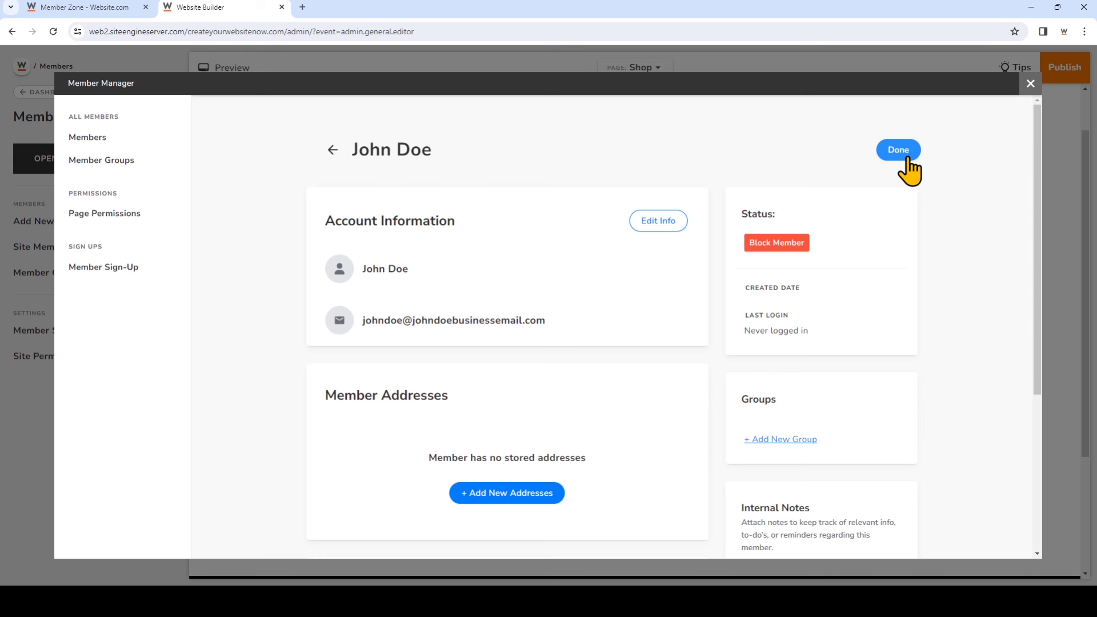
Close the Member Manager and publish the website with the latest changes
click(907, 161)
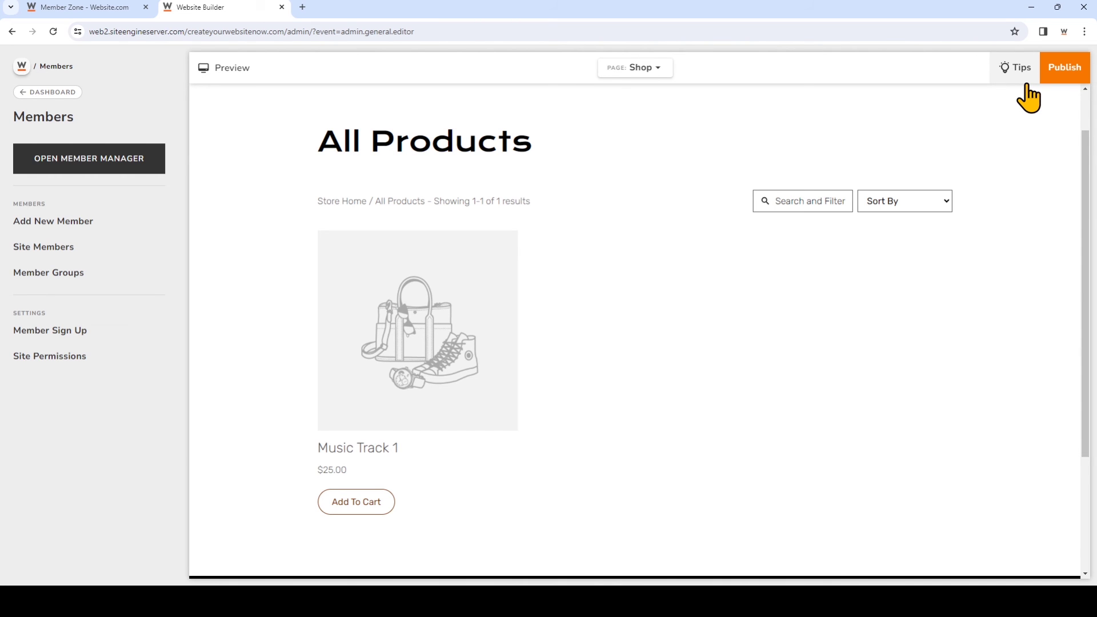
click(1058, 82)
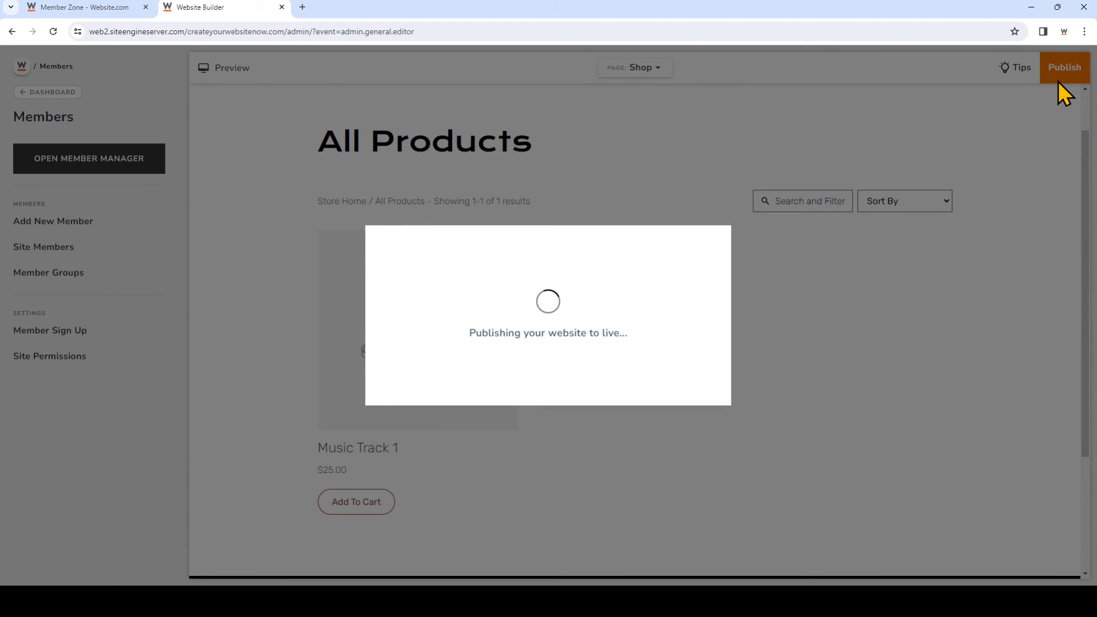